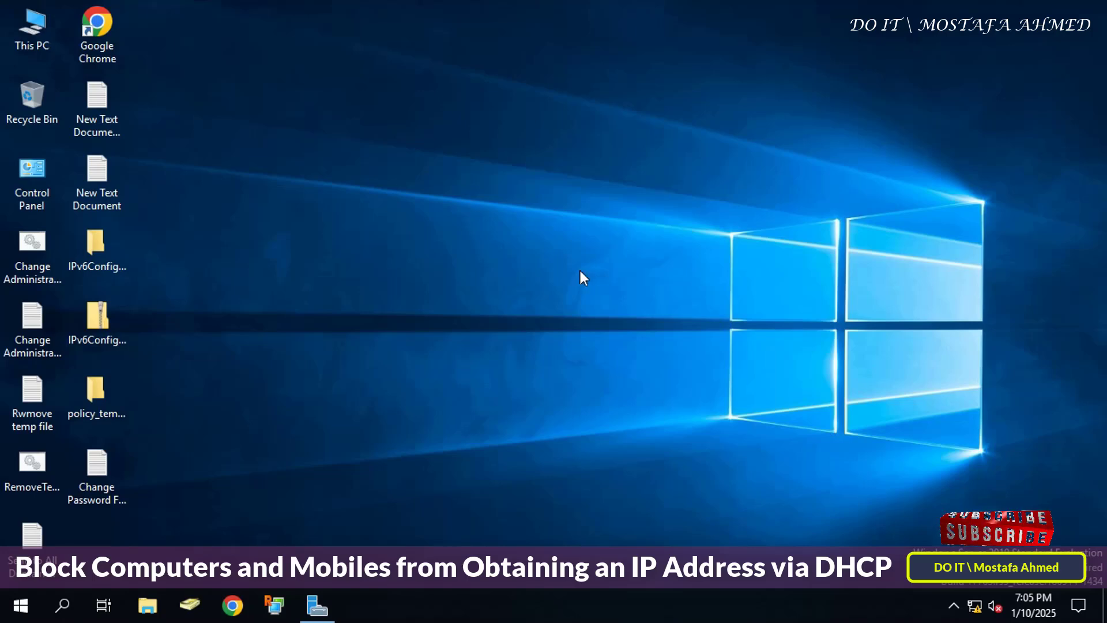
Launch the DHCP console for doit-server.ok.local from Server Manager's Tools menu
left_click(318, 599)
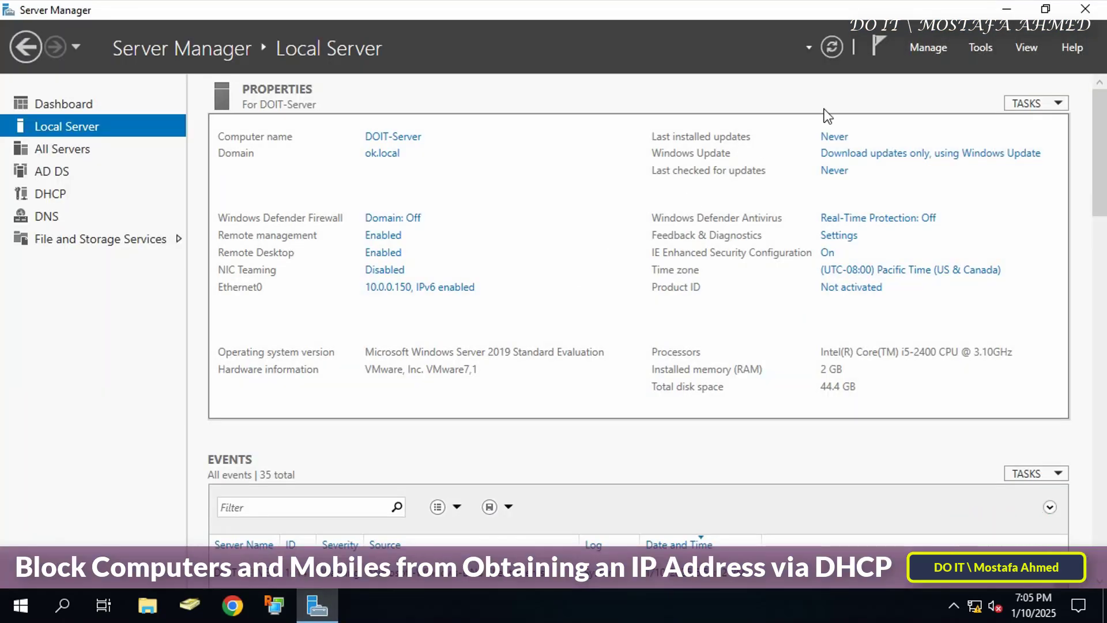
left_click(985, 49)
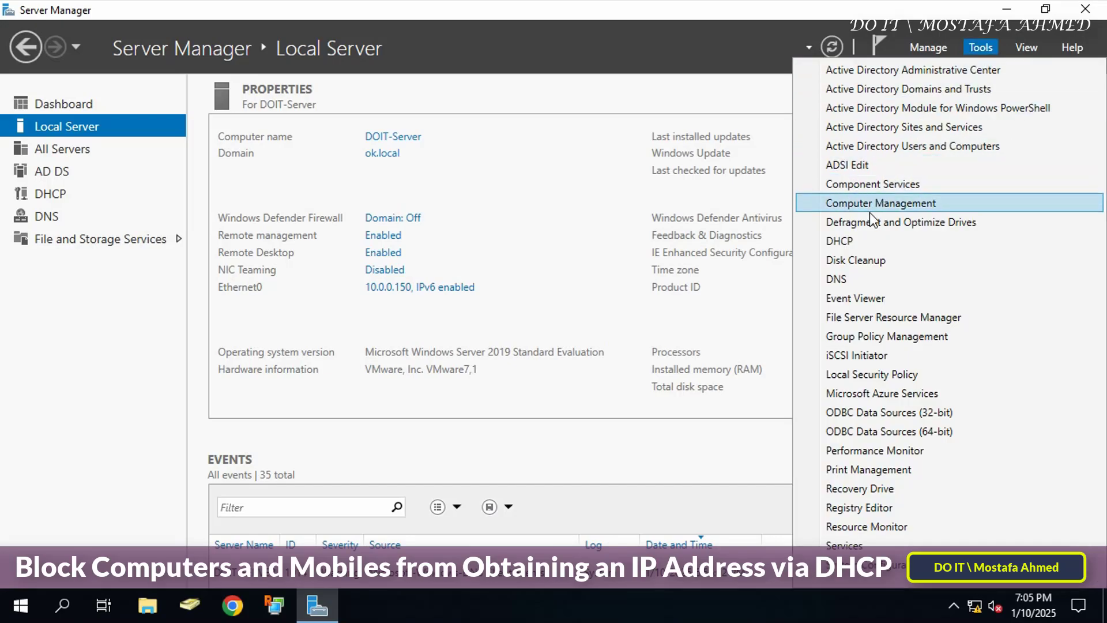
left_click(863, 237)
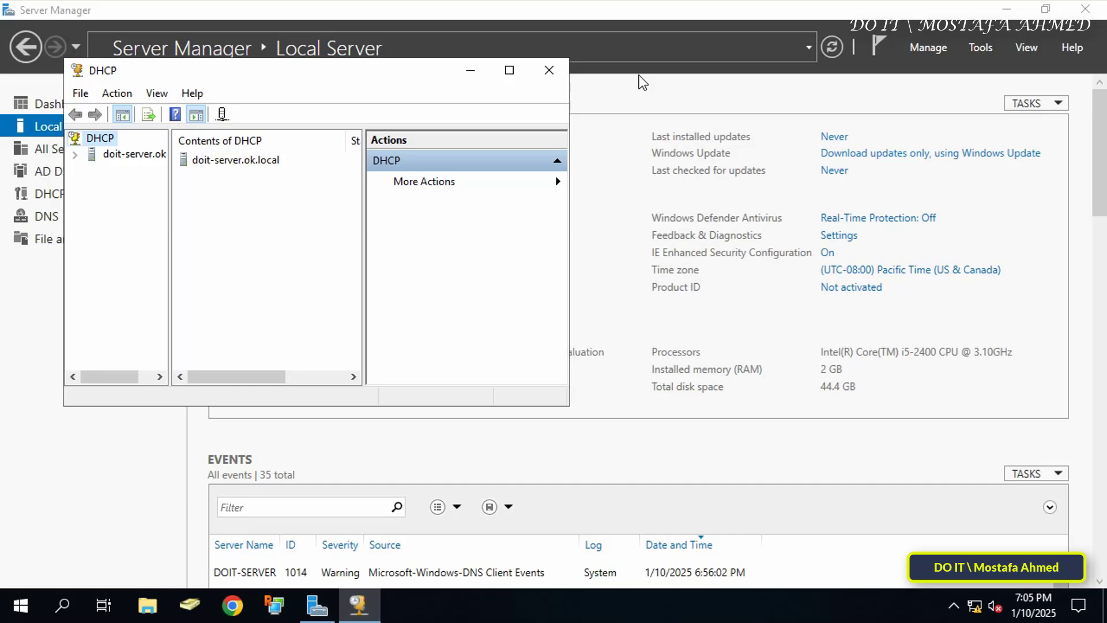
Maximize the console, expand IPv4 > 10.0.0.0 scope, and view its 10.0.0.50–10.0.0.200 address pool
left_click(509, 69)
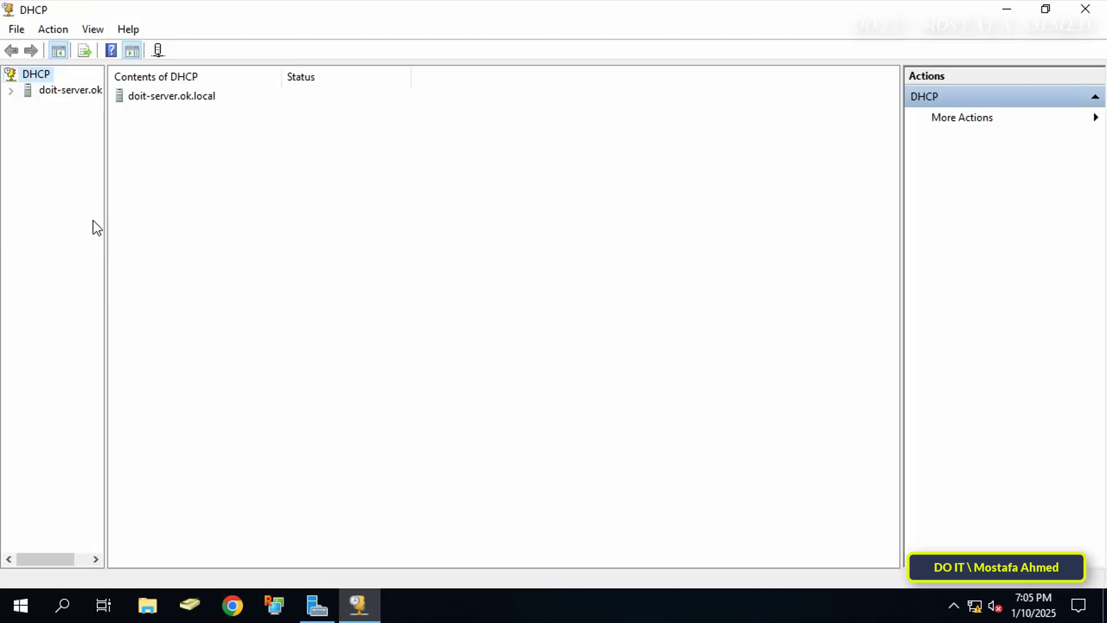
left_click_drag(106, 217, 166, 215)
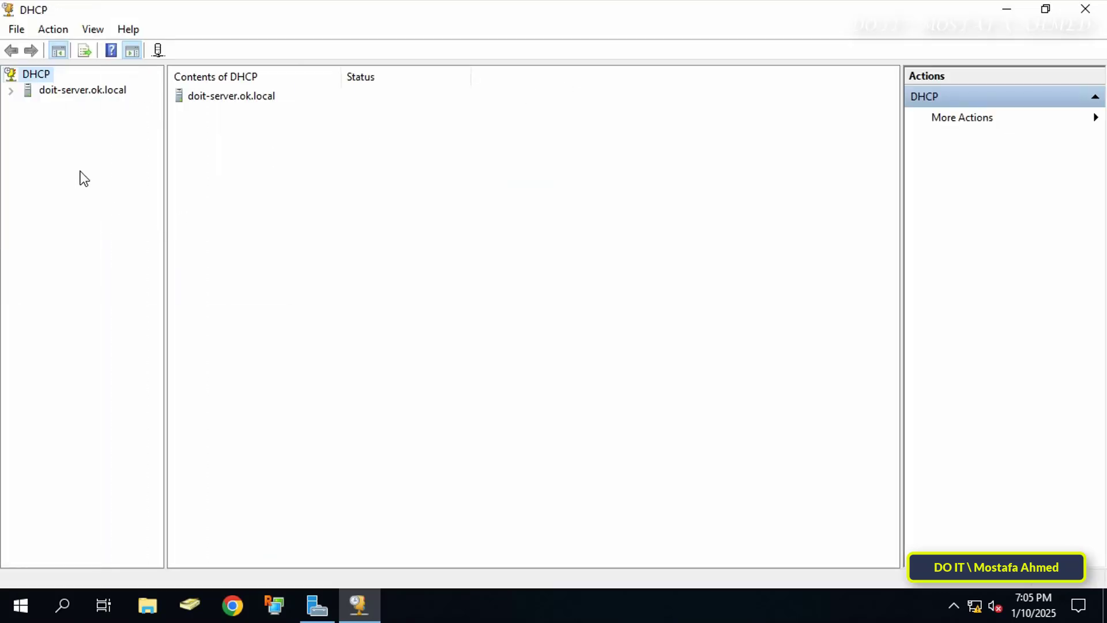
left_click(10, 90)
left_click(27, 105)
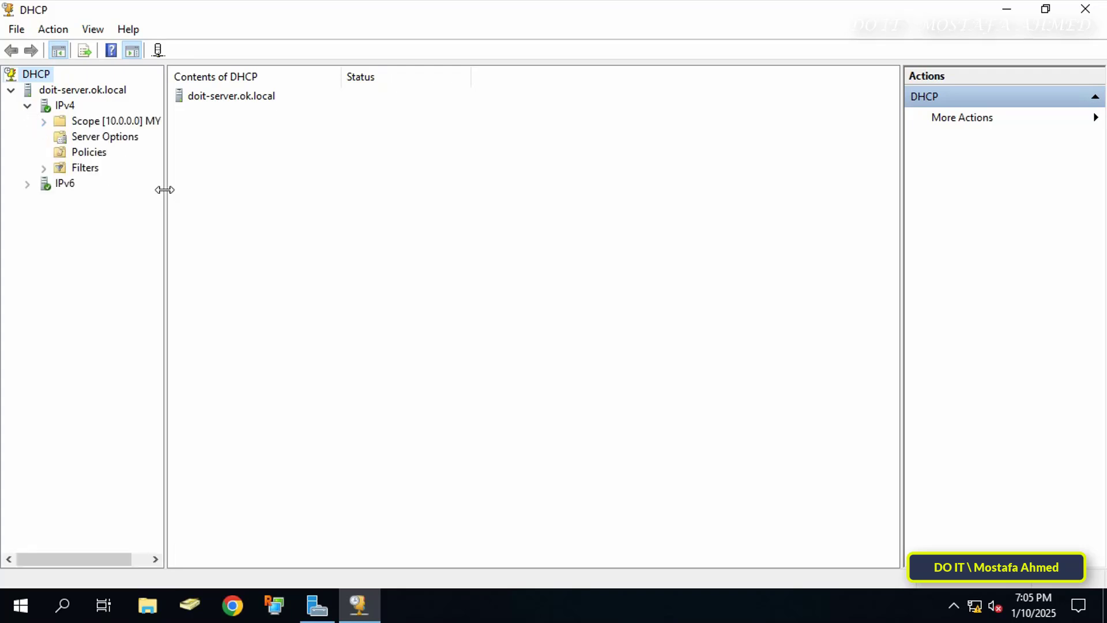
left_click_drag(167, 189, 178, 189)
double_click(108, 121)
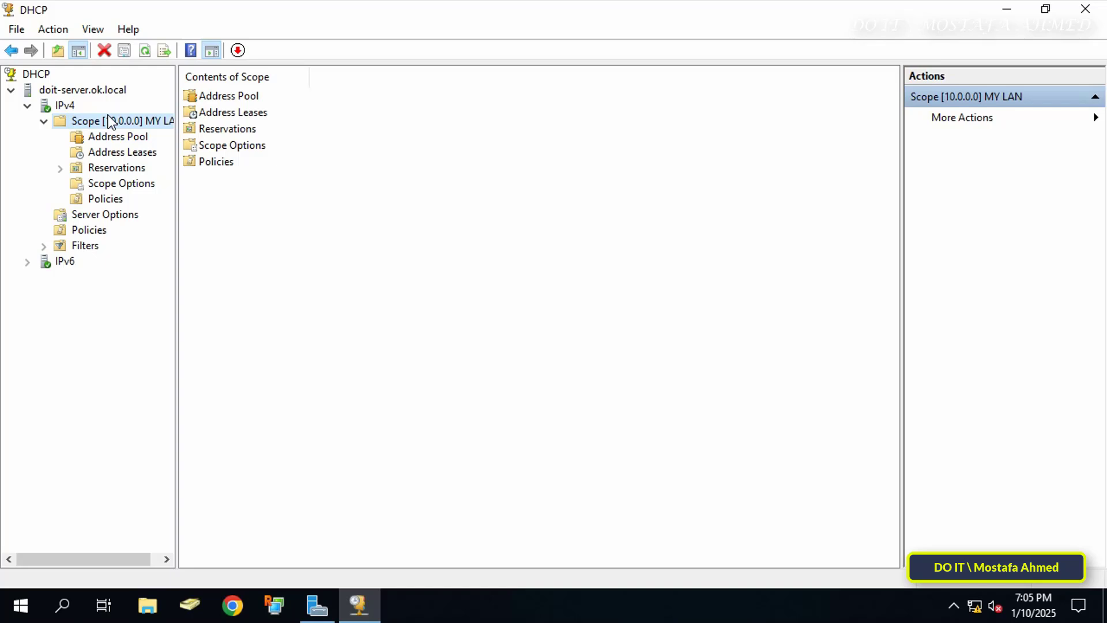
left_click(106, 137)
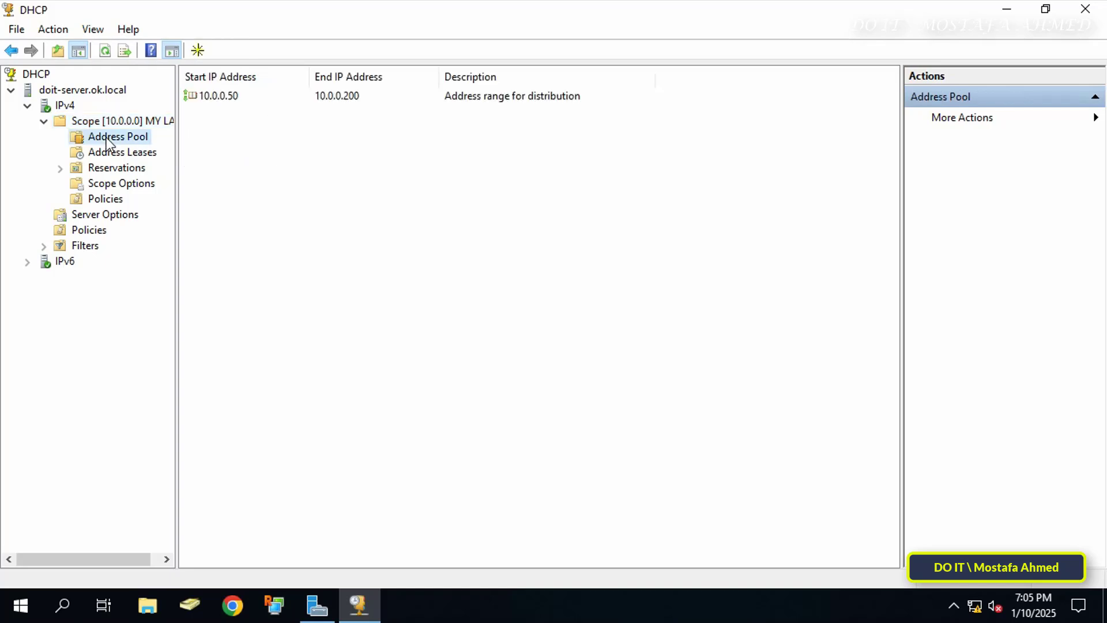
left_click(224, 98)
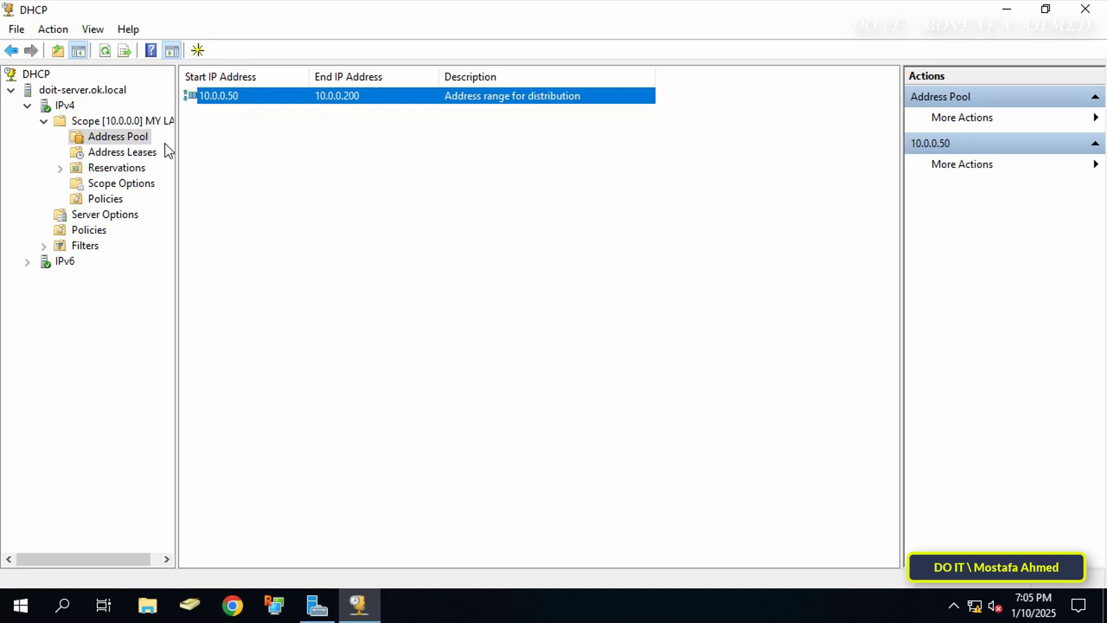
List the scope's leases and resize columns to reveal the 10.0.0.50 lease's Filter Profile (None)
left_click(152, 154)
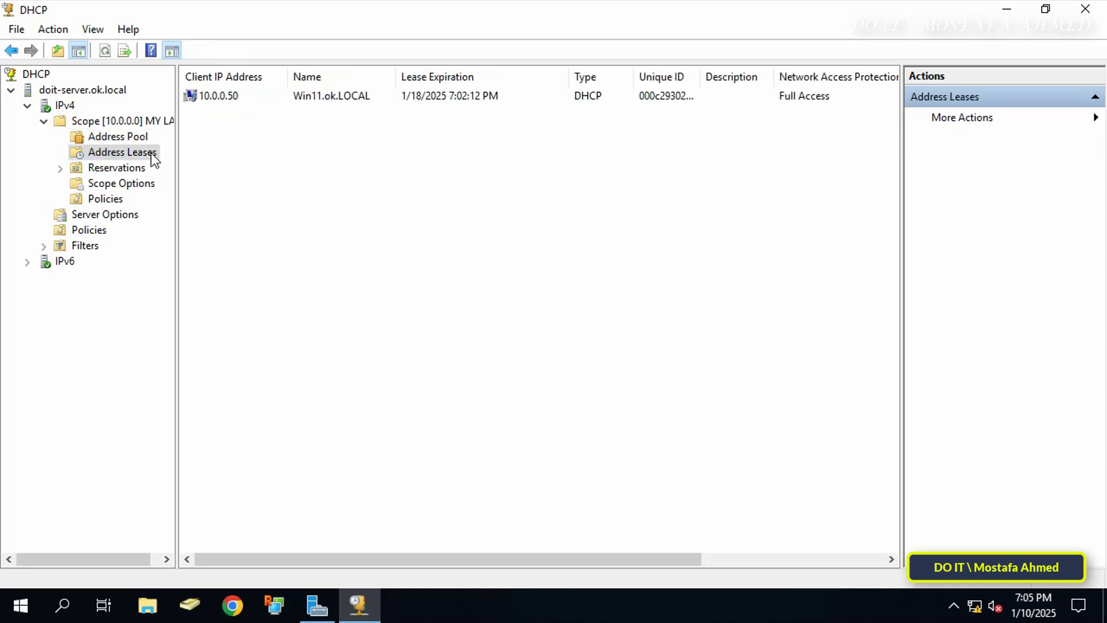
left_click(202, 98)
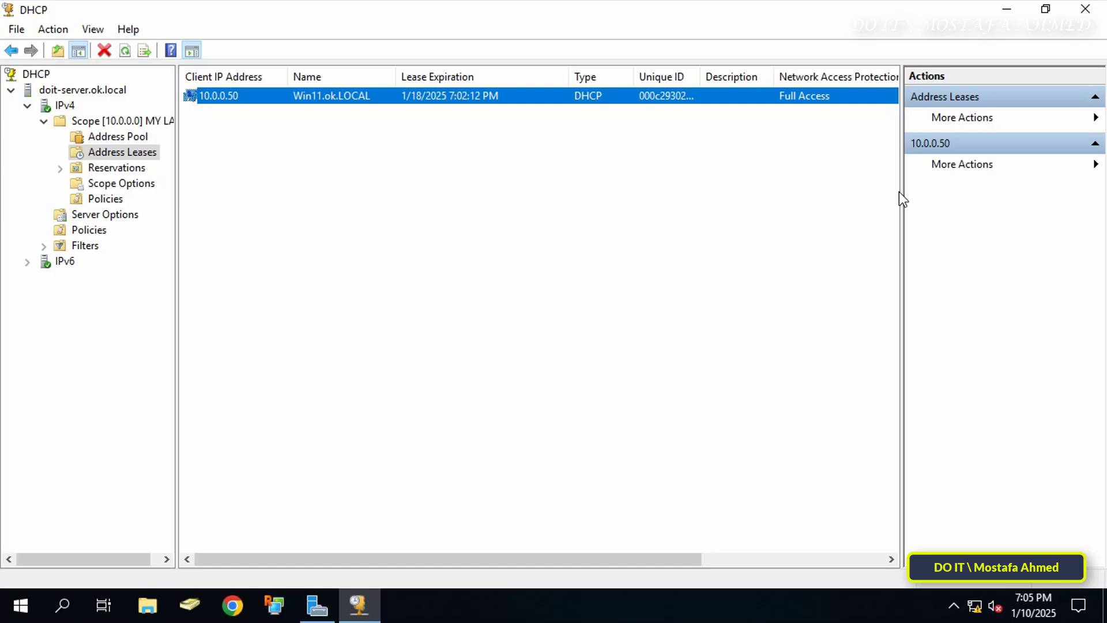
left_click_drag(902, 195, 997, 195)
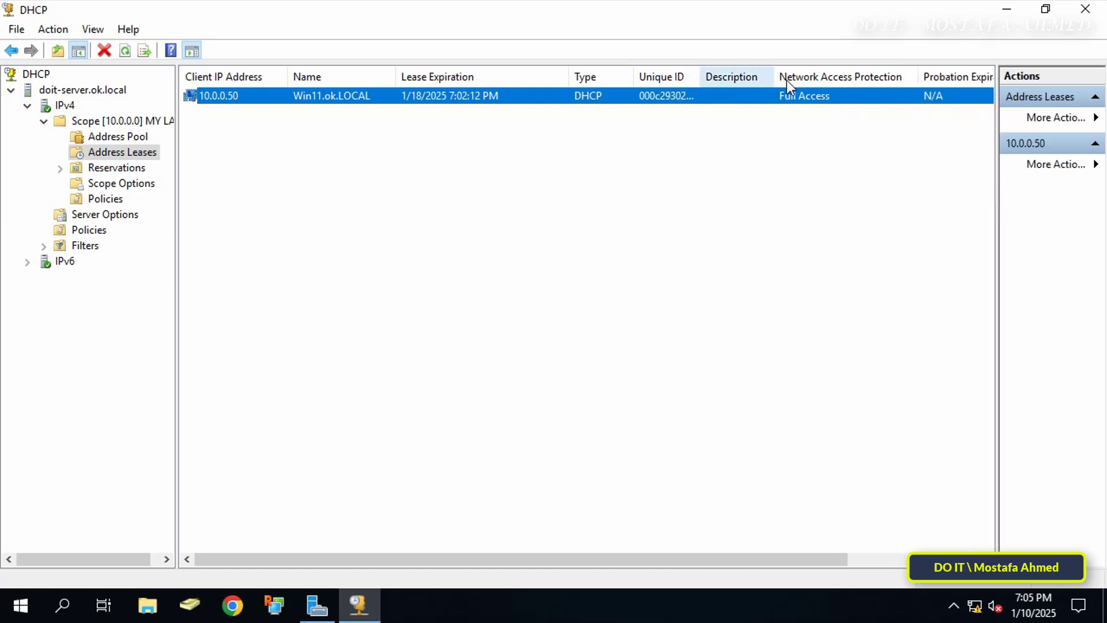
left_click_drag(919, 77, 816, 77)
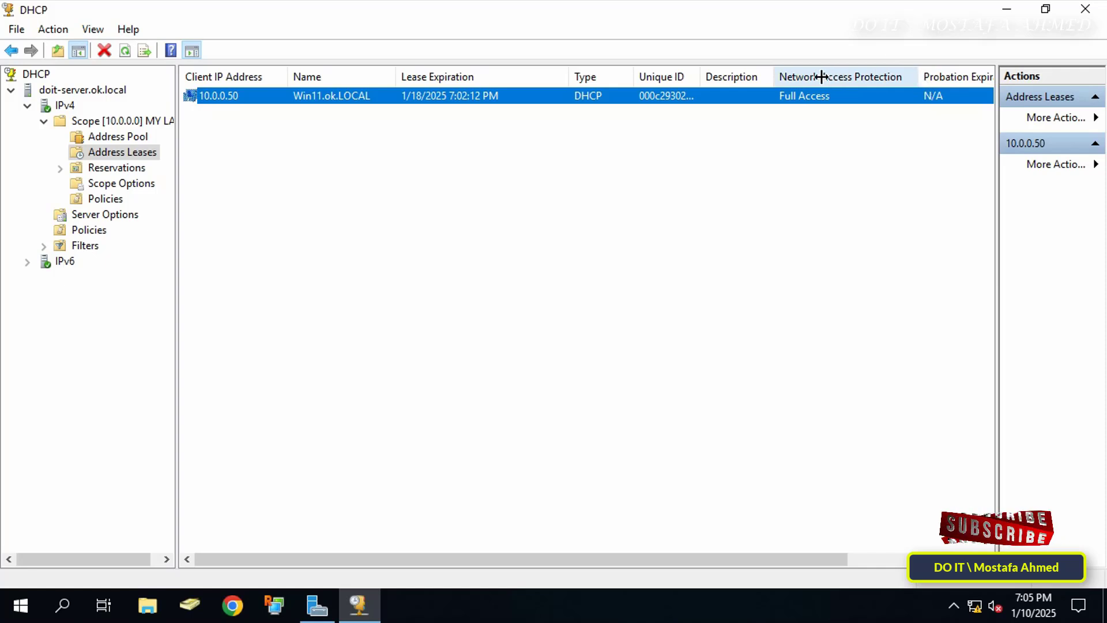
left_click_drag(891, 76, 818, 77)
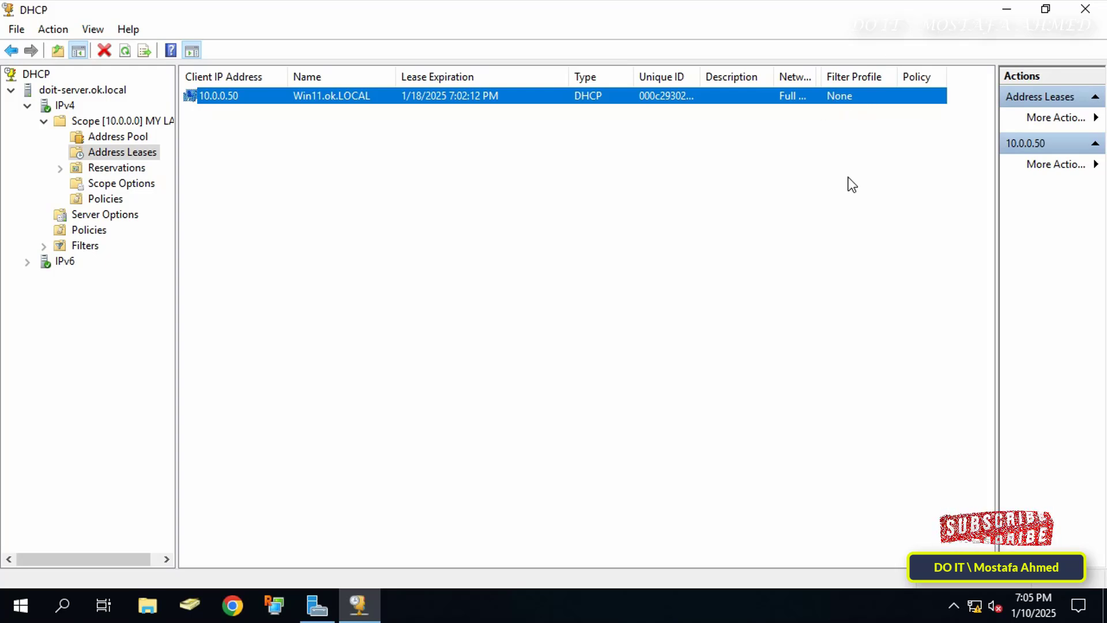
left_click(846, 162)
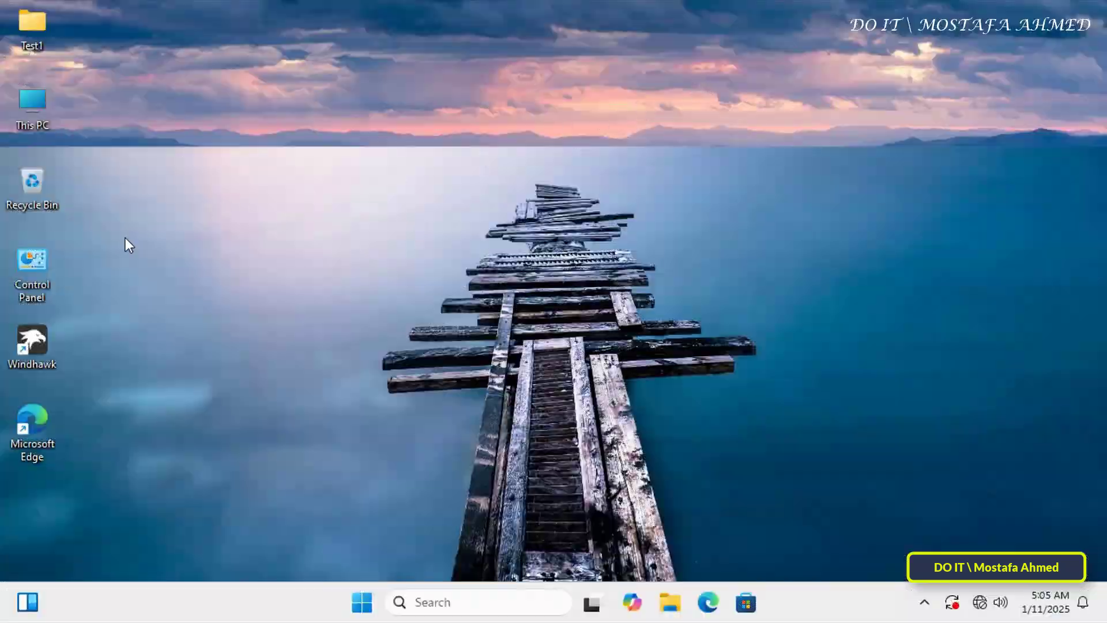
On the client, open Ethernet0's connection details via Control Panel's Network and Sharing Center
double_click(58, 260)
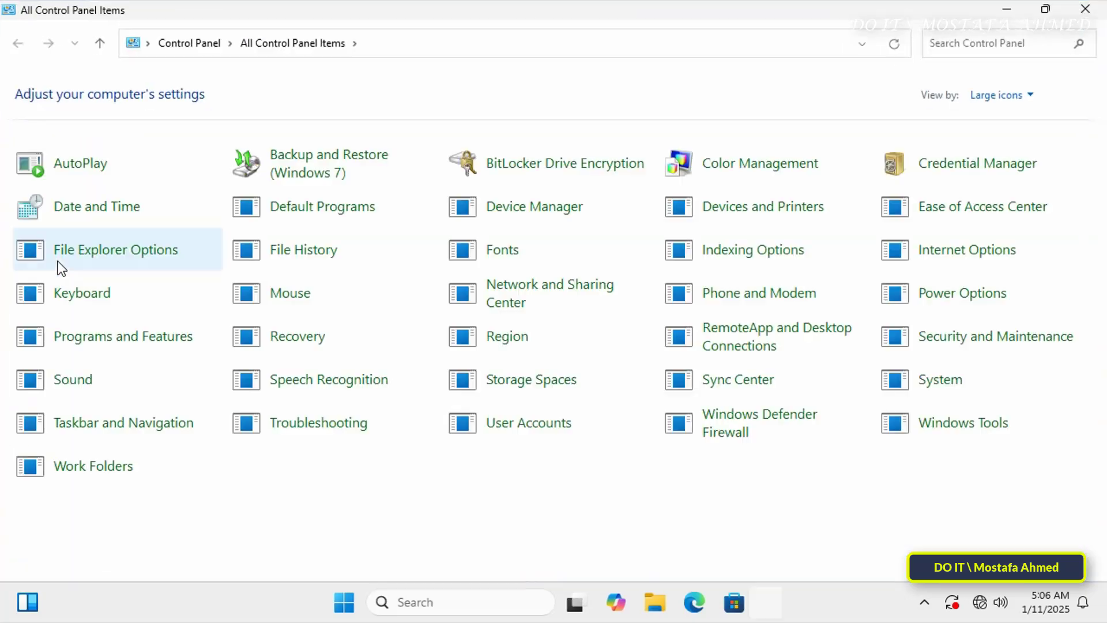
left_click(531, 291)
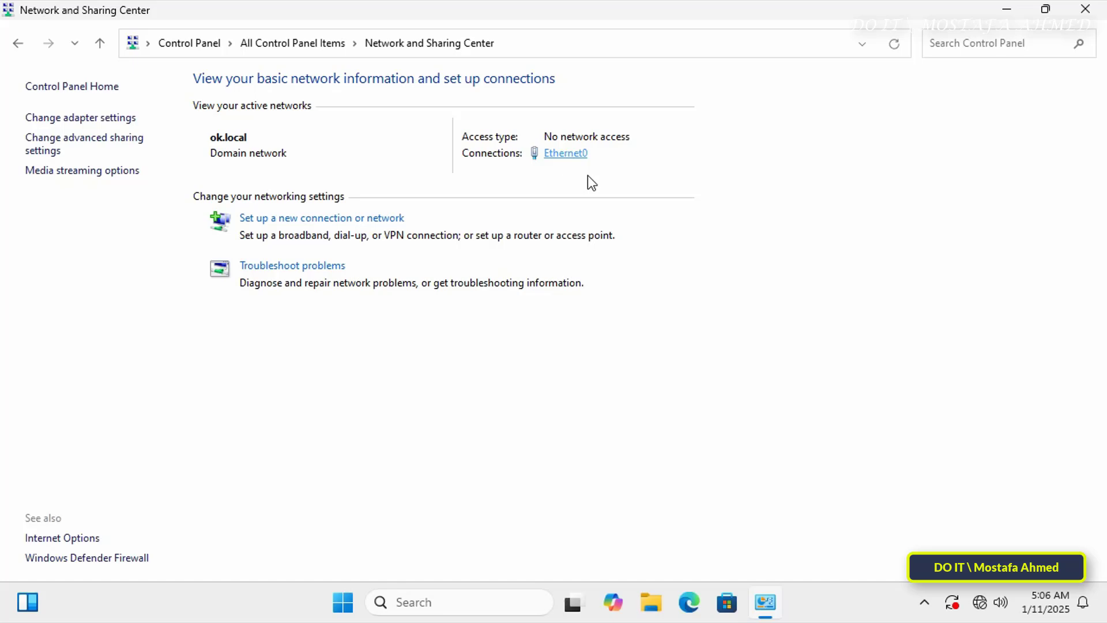
left_click(565, 153)
left_click(458, 292)
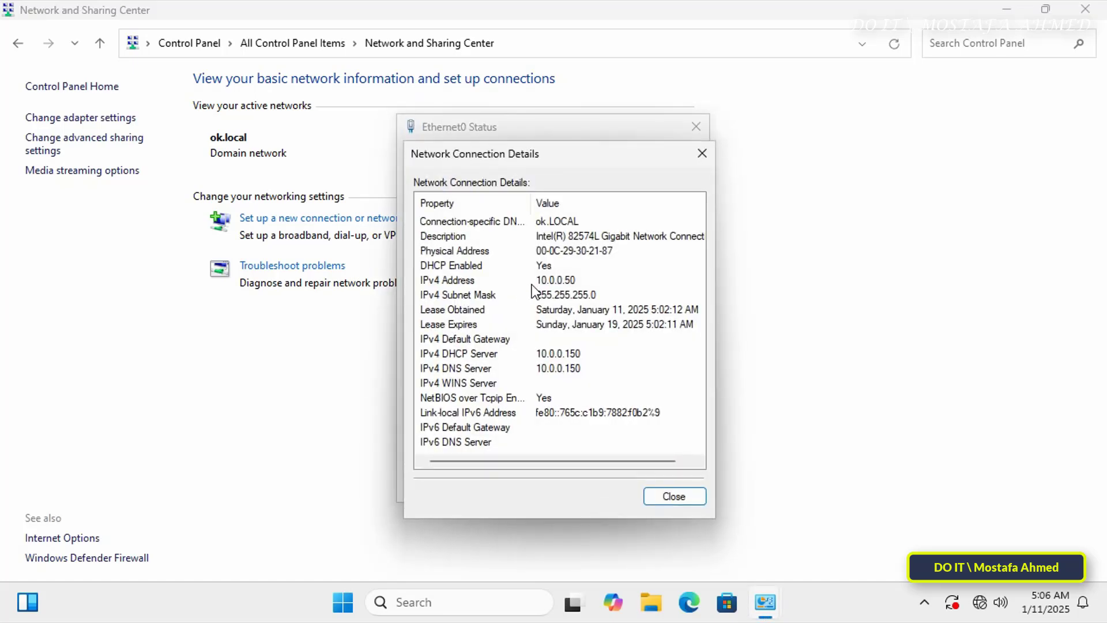
Review the 10.0.0.50 address, lease times, 10.0.0.150 DHCP server and MAC, then close both dialogs
left_click(537, 284)
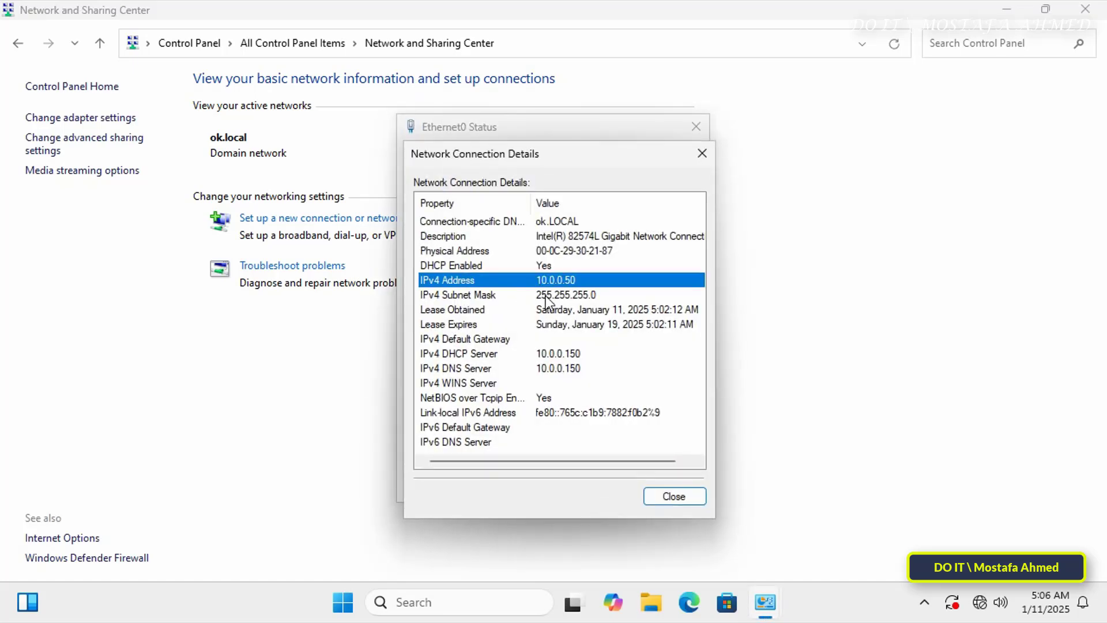
left_click(545, 295)
left_click(553, 309)
left_click(555, 325)
left_click(559, 354)
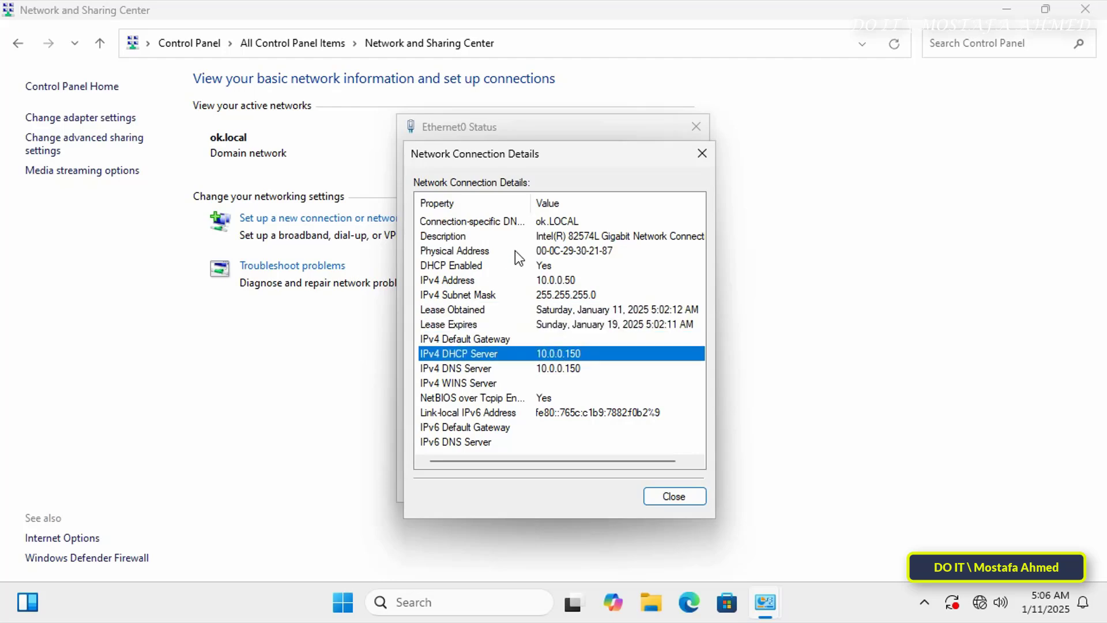
left_click(515, 251)
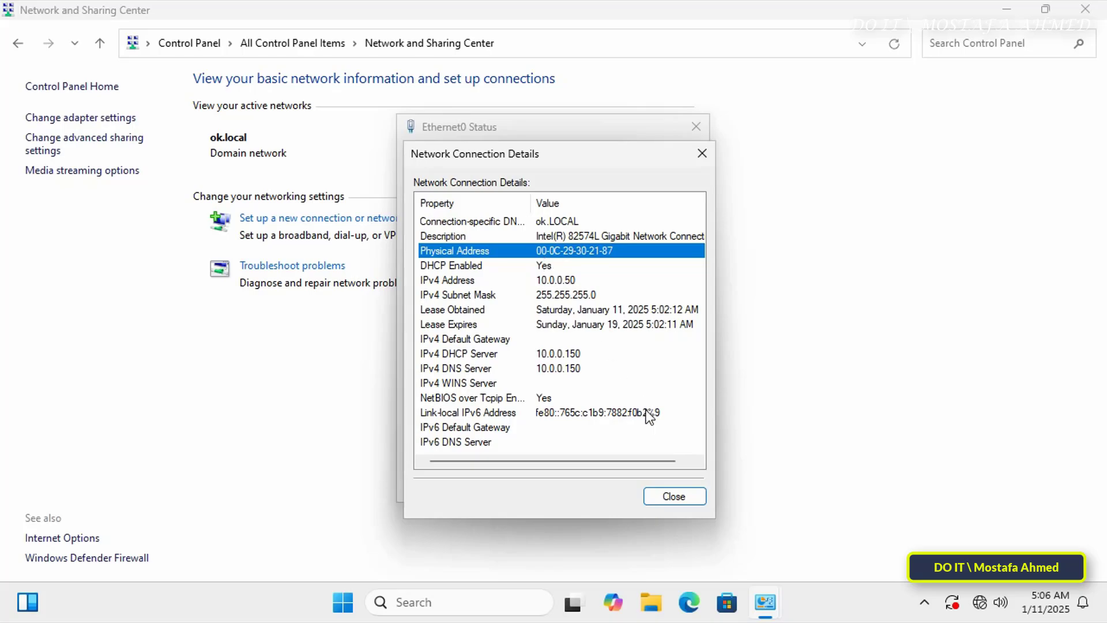
left_click(672, 494)
left_click(668, 487)
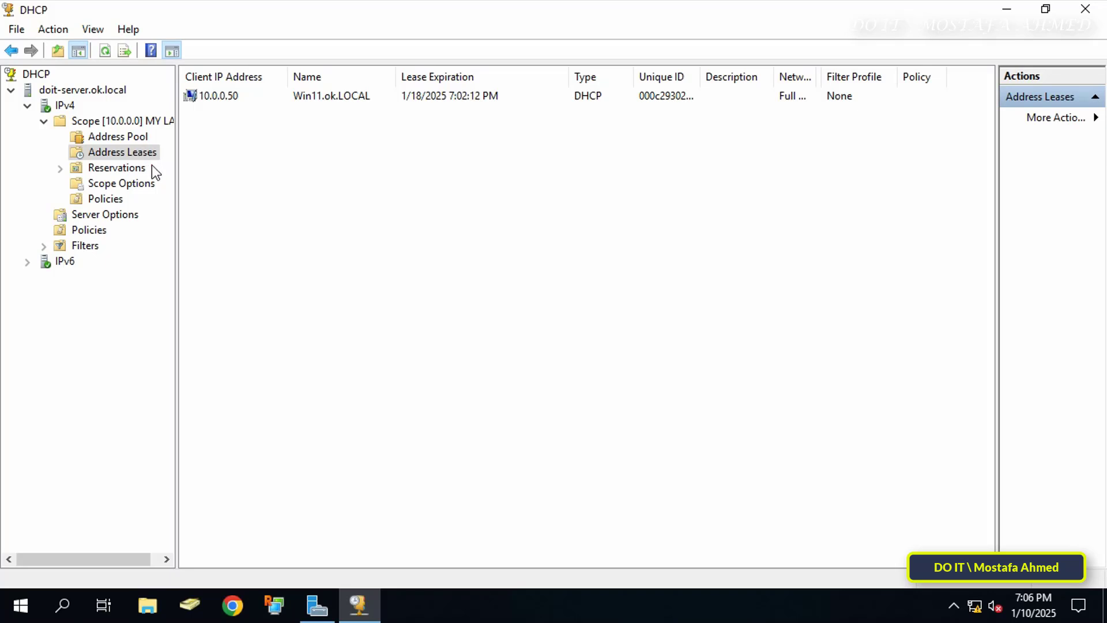
Enable the Allow MAC filter under IPv4 Filters
left_click(42, 245)
left_click(89, 260)
right_click(95, 260)
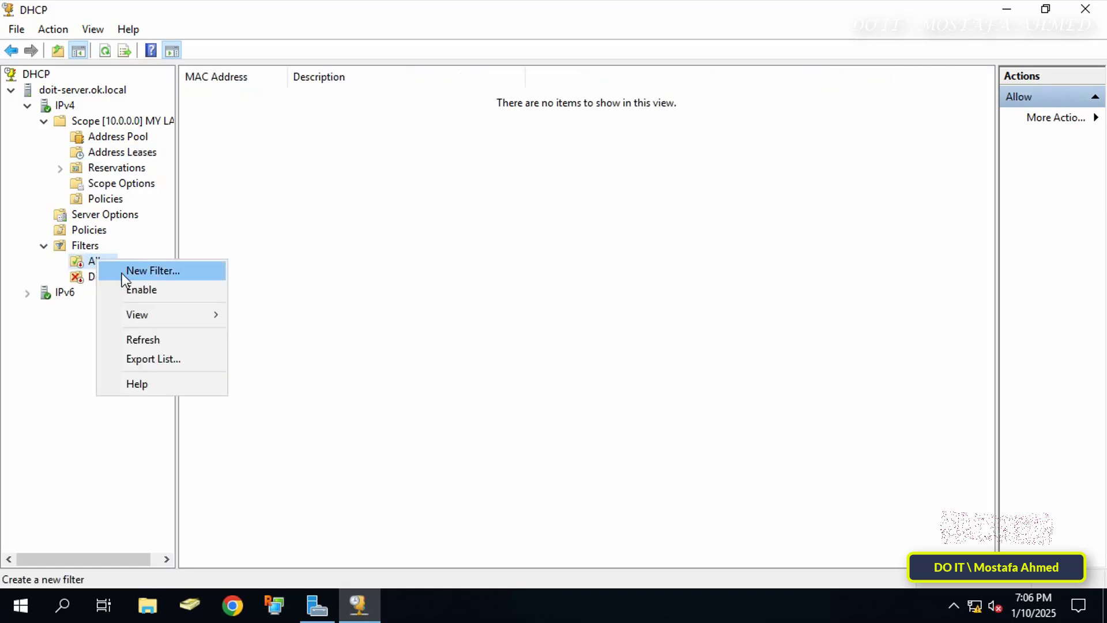
left_click(139, 289)
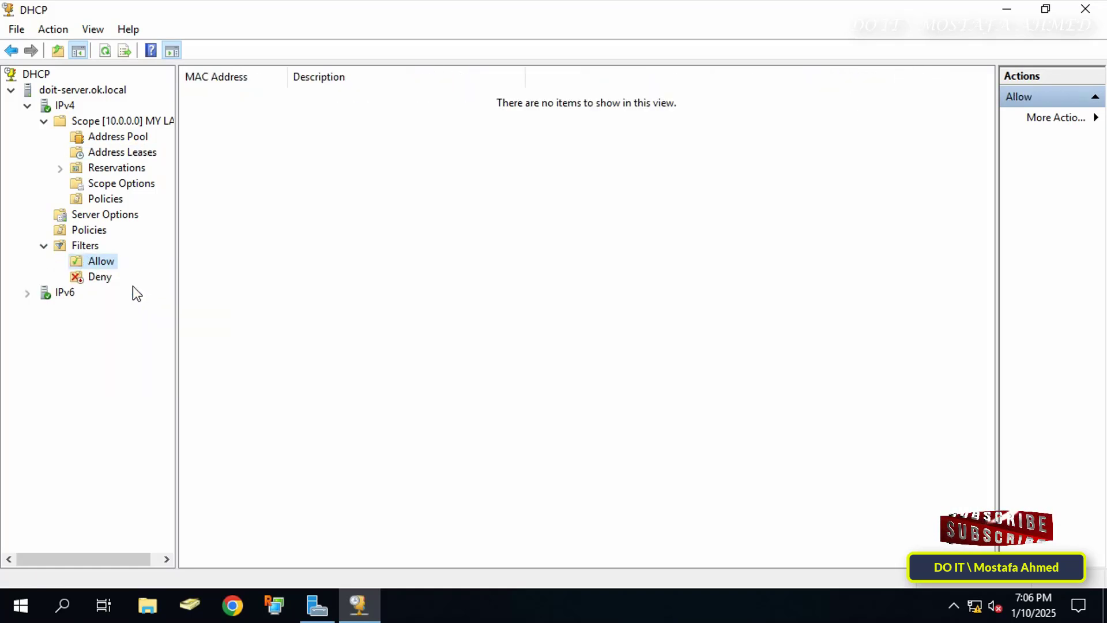
Enable the Deny MAC filter as well, leaving both filter lists empty
right_click(92, 277)
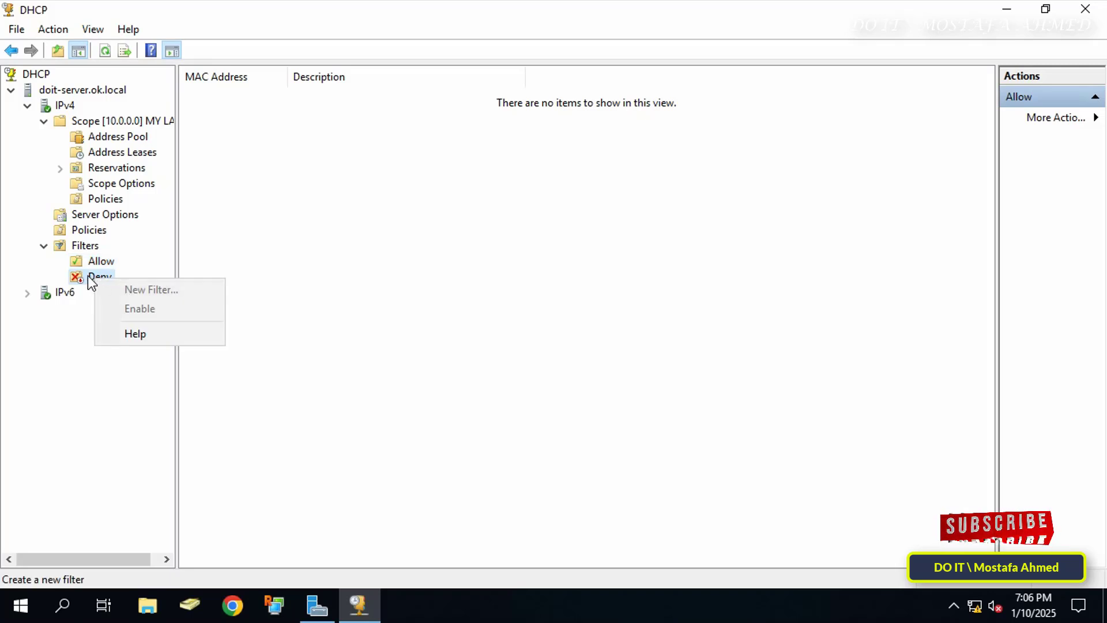
right_click(92, 278)
left_click(126, 305)
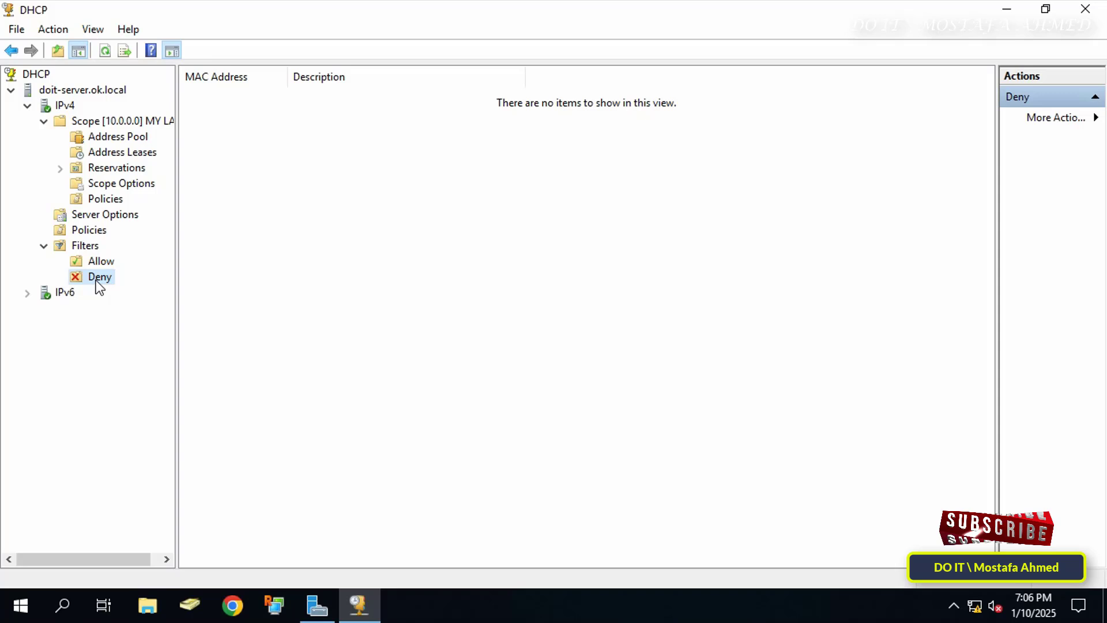
left_click(95, 260)
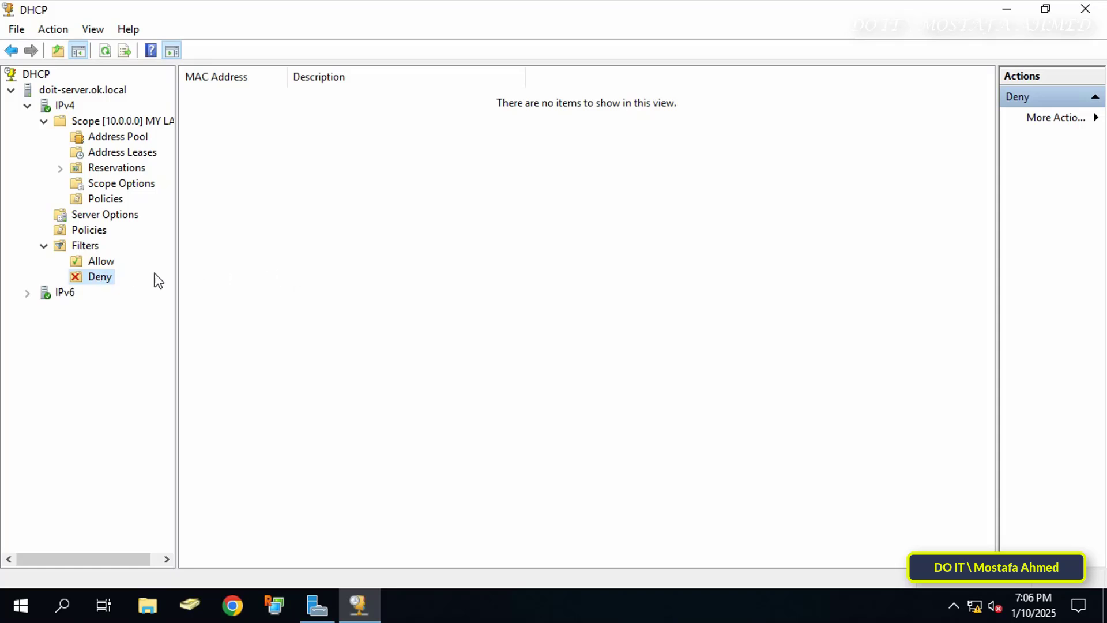
Add MAC 00-0C-29-30-21-87 with description ForTest to the Deny filter
right_click(104, 281)
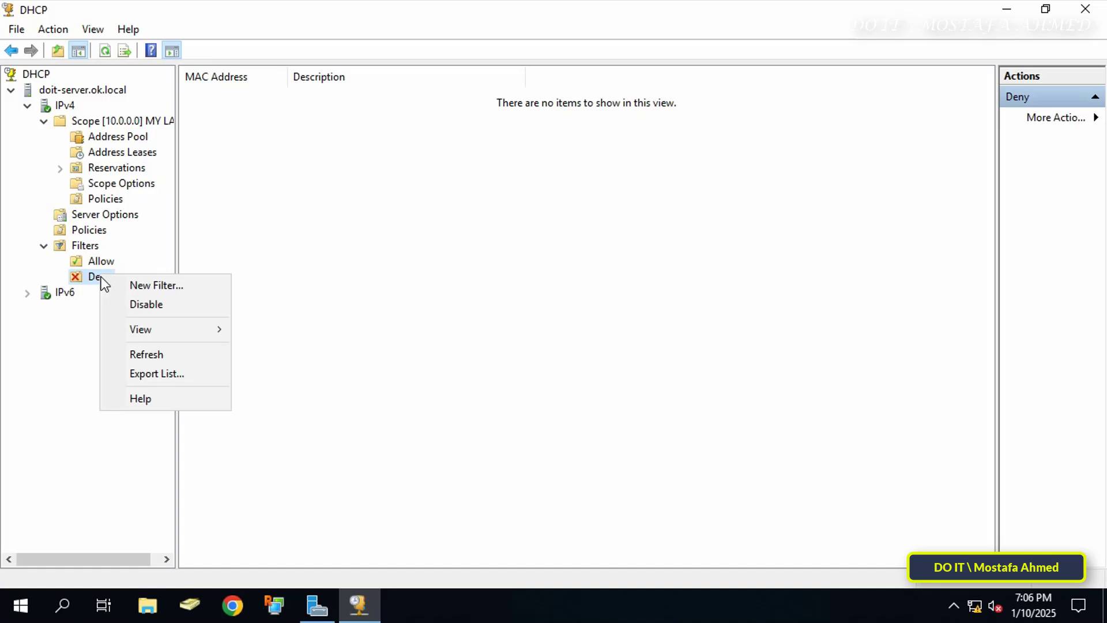
left_click(133, 287)
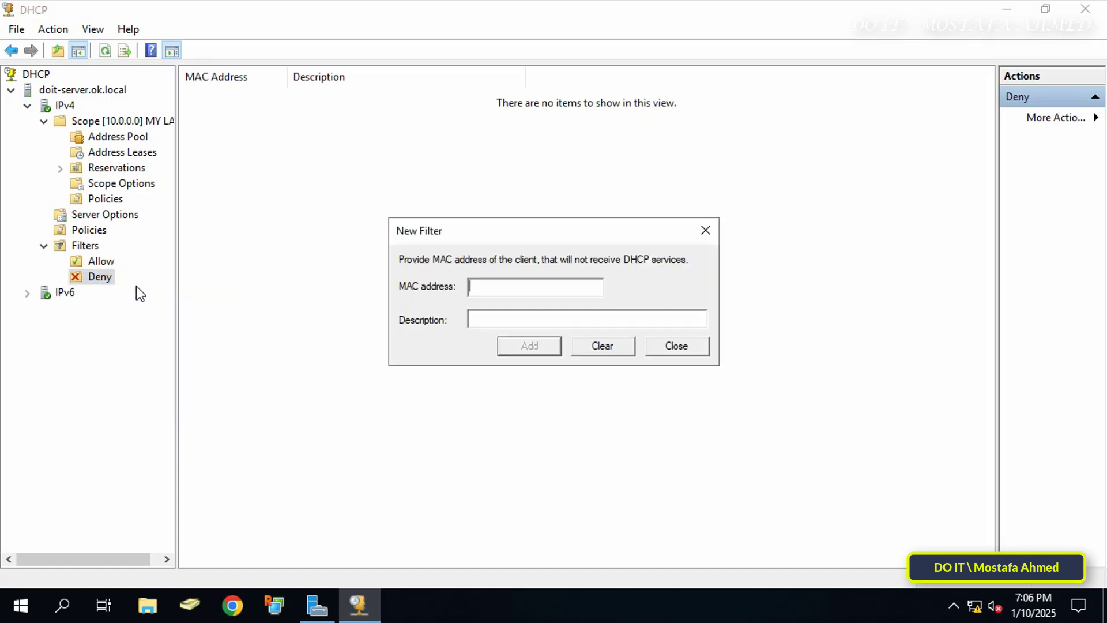
type("00-0C-29-30-21-87")
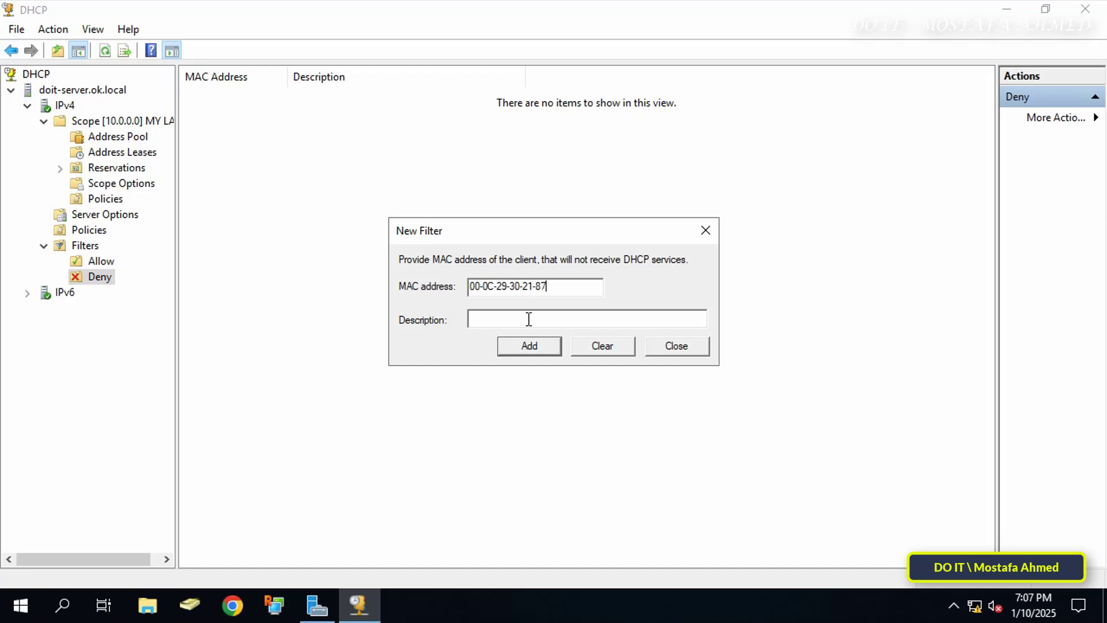
left_click(528, 318)
type("ForTest")
left_click(541, 348)
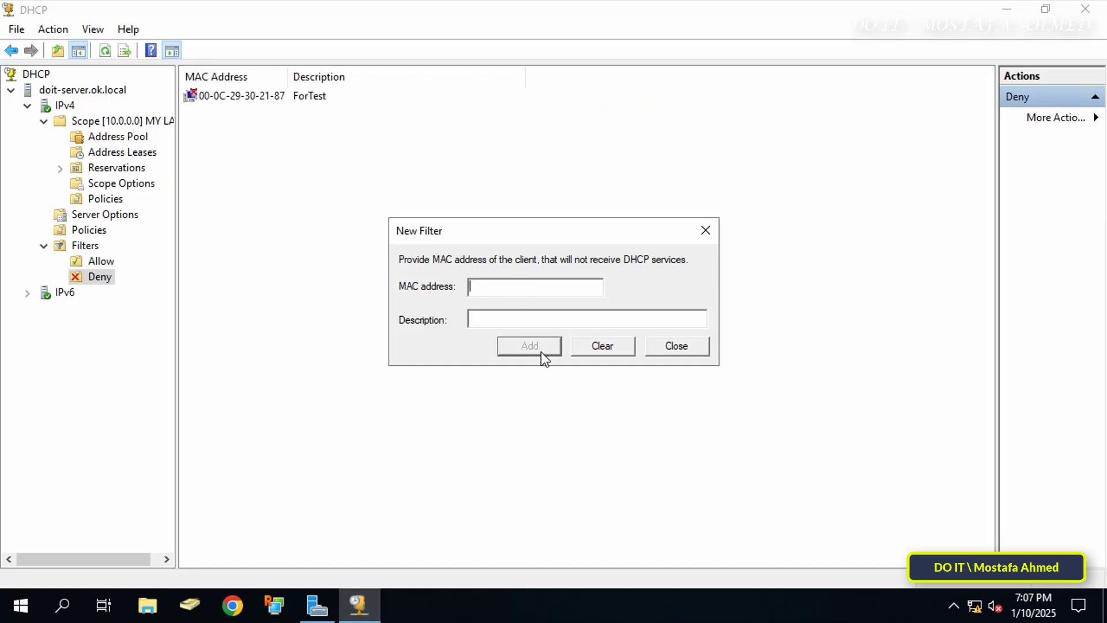
key("Escape")
left_click(252, 96)
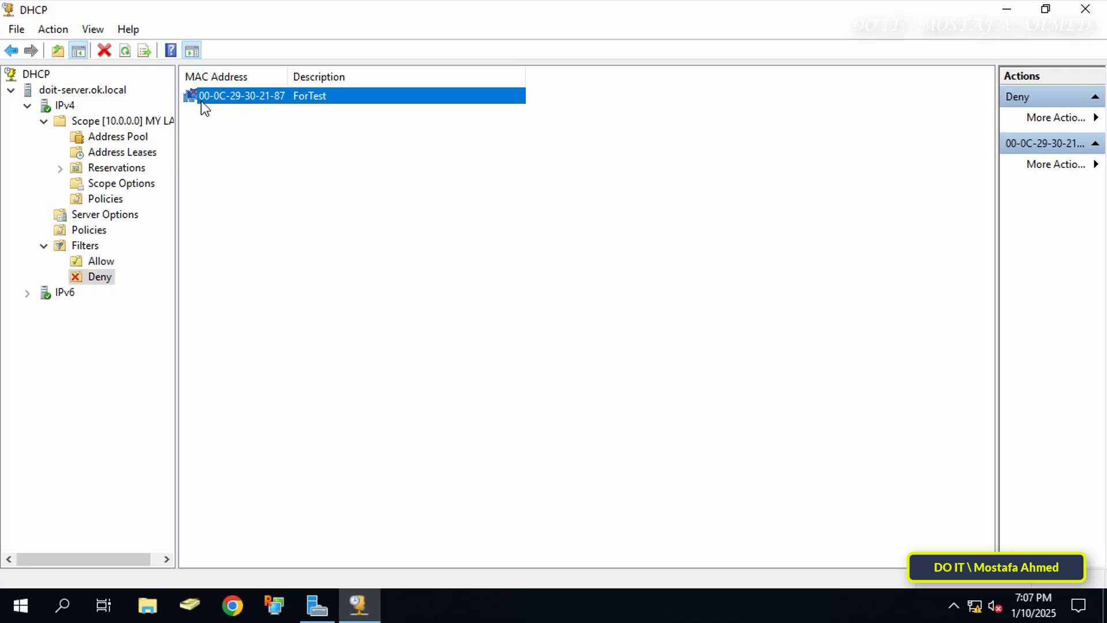
Delete the client's existing 10.0.0.50 lease from the scope's Address Leases
left_click(133, 153)
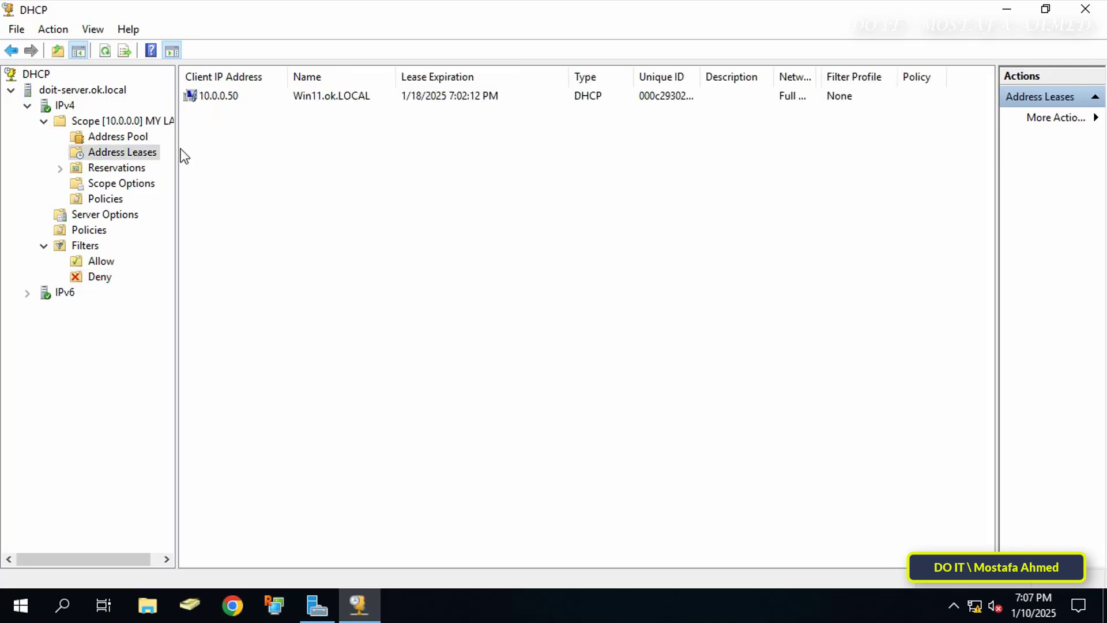
left_click(218, 98)
right_click(215, 93)
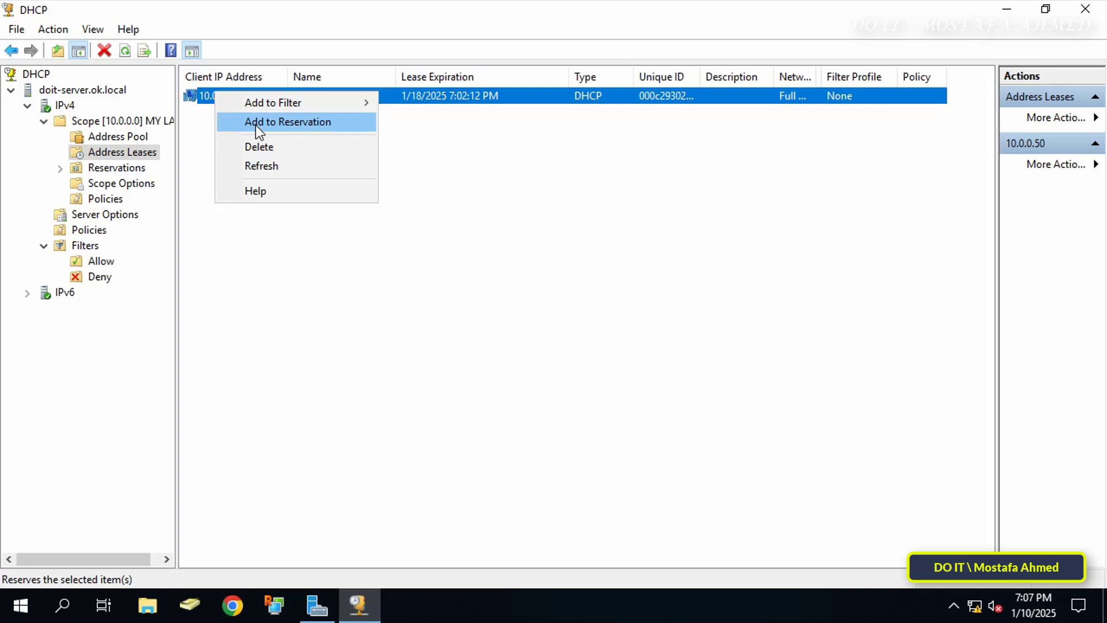
left_click(257, 148)
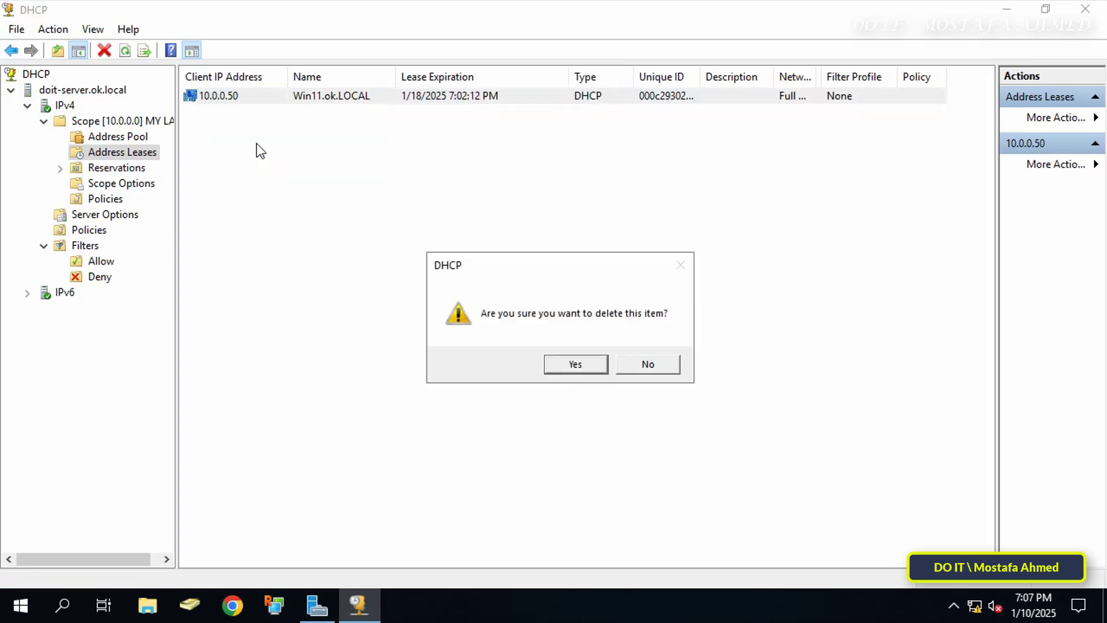
left_click(572, 364)
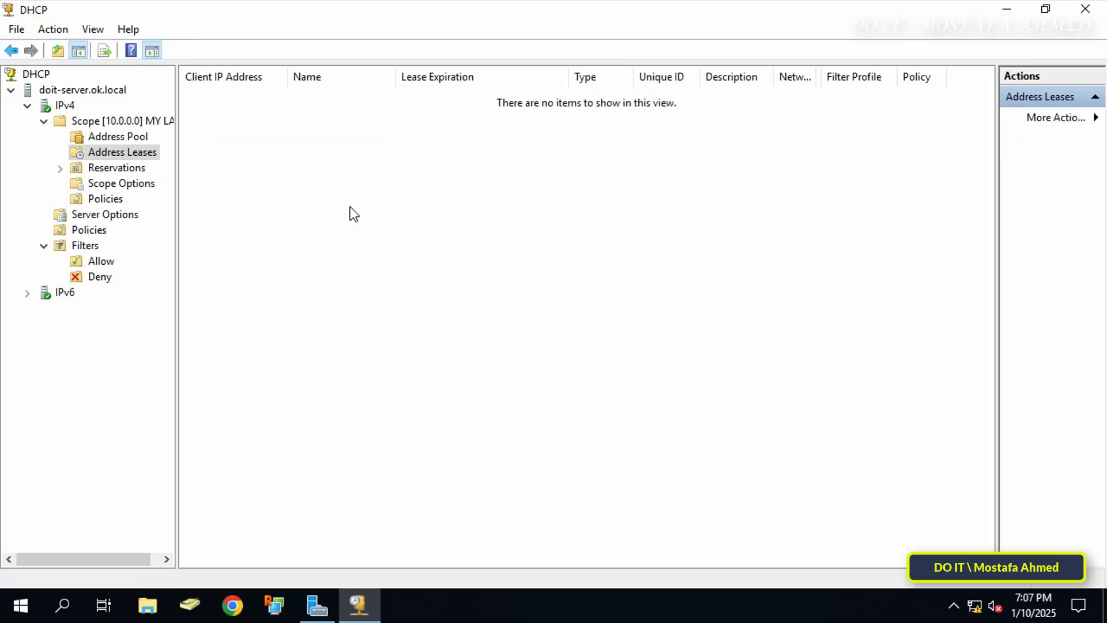
left_click(105, 262)
After checking the Deny list, cycle the client's Ethernet0 connection and open its network details
left_click(99, 278)
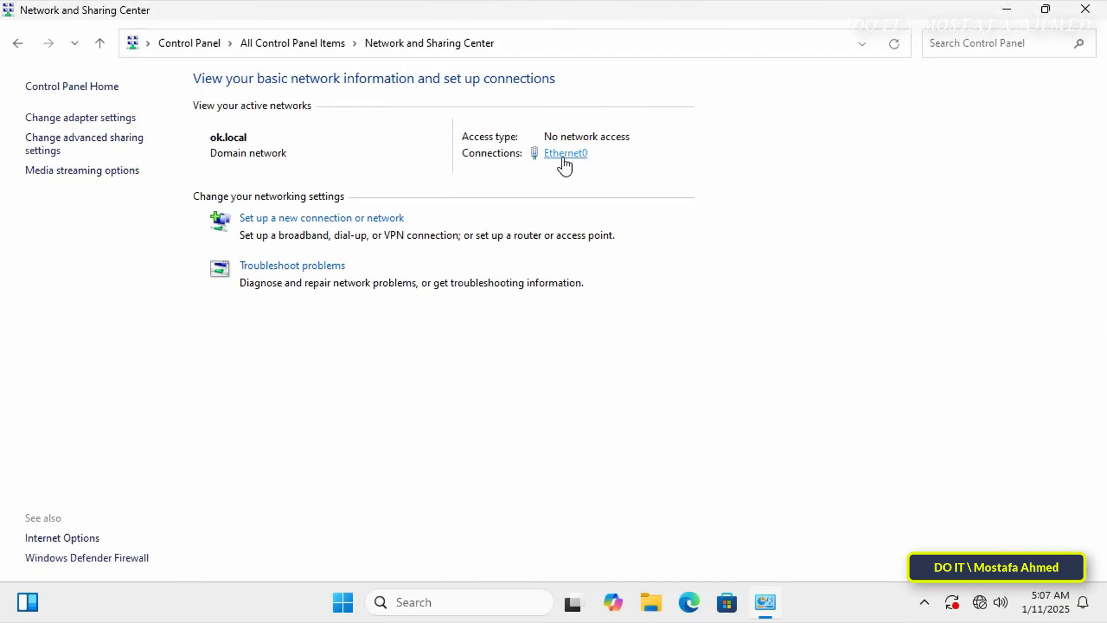
left_click(564, 154)
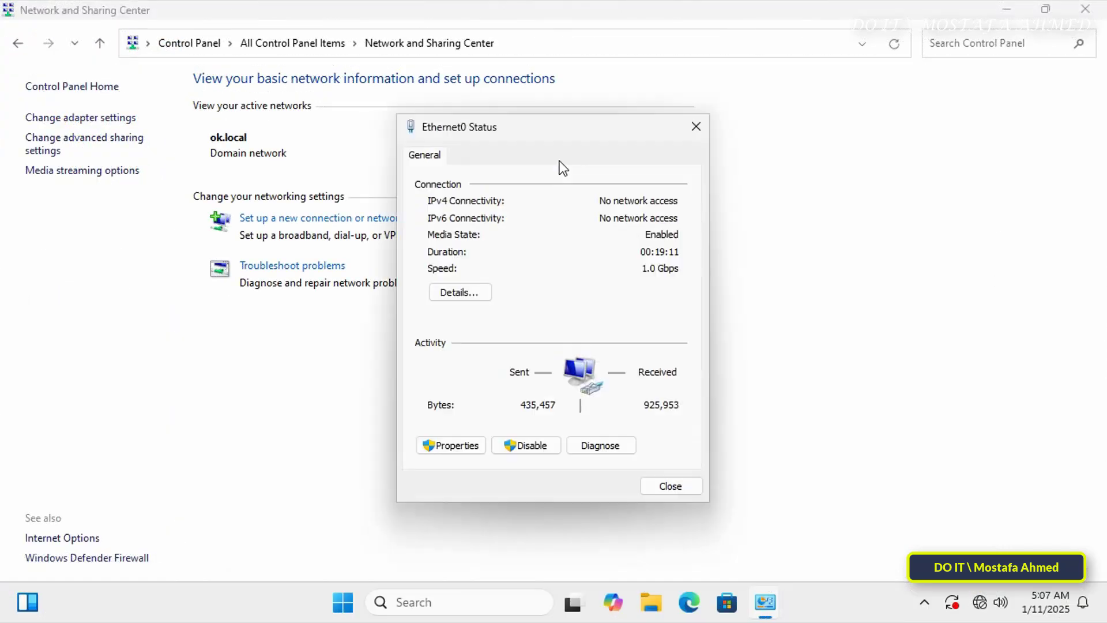
left_click(527, 446)
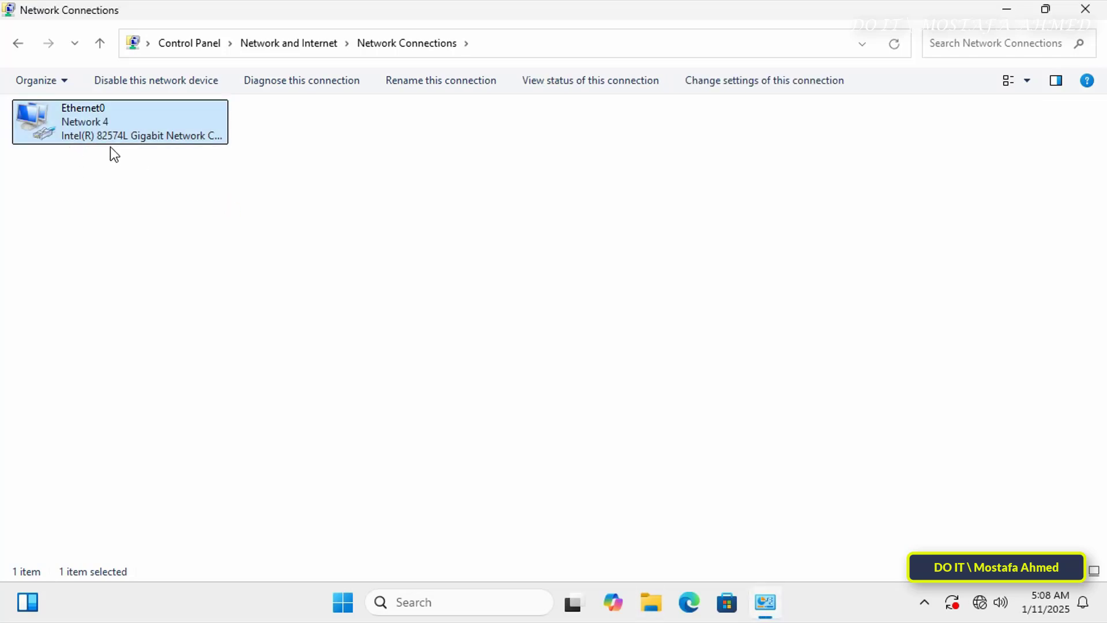
double_click(113, 129)
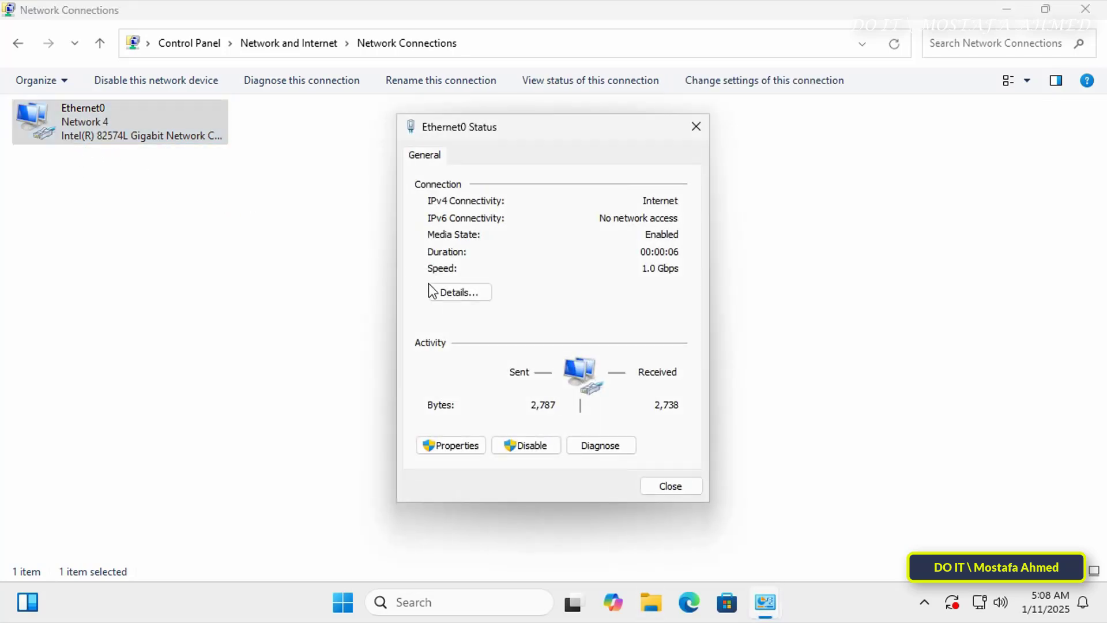
left_click(463, 293)
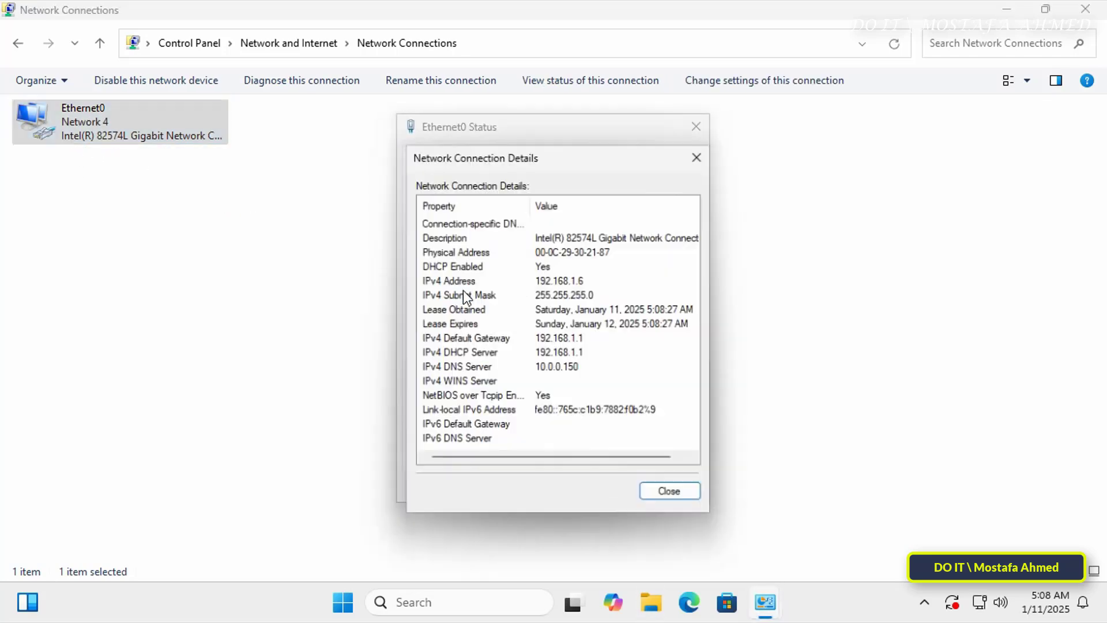
Inspect the IPv4 address, subnet mask, gateway and DHCP server rows of the new 192.168.1.6 lease
left_click(539, 280)
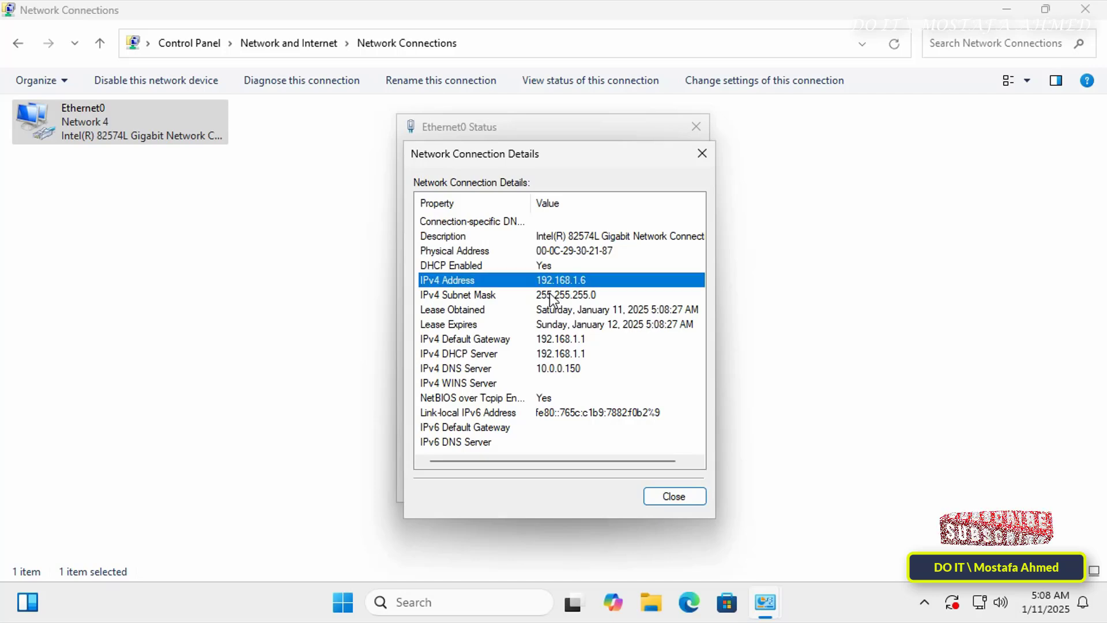
left_click(552, 291)
left_click(555, 282)
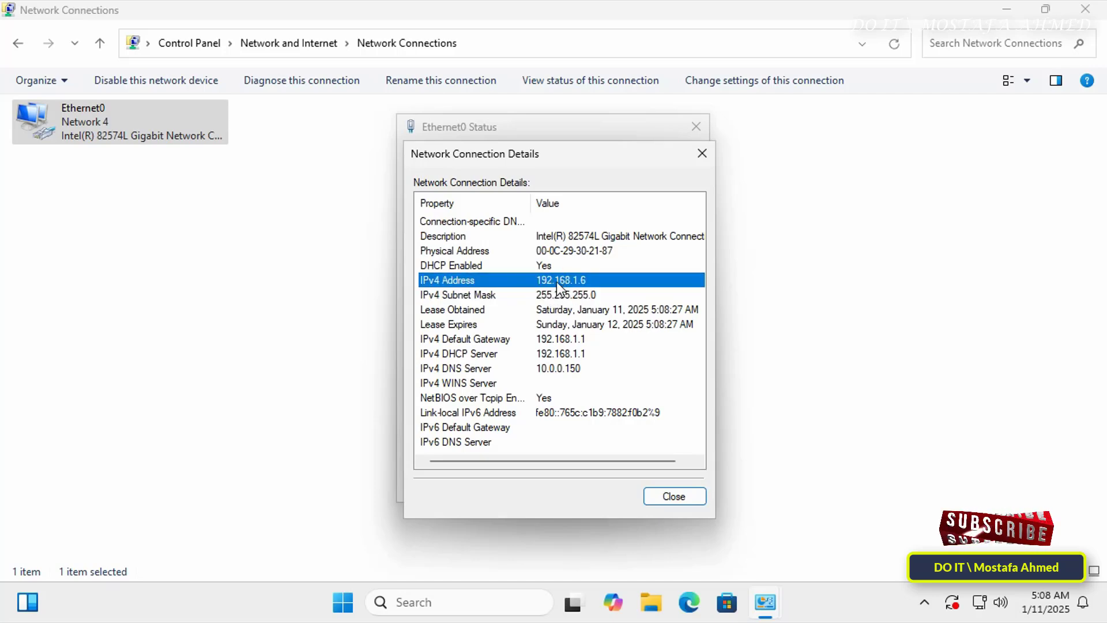
key("Up")
key("Down")
left_click(554, 293)
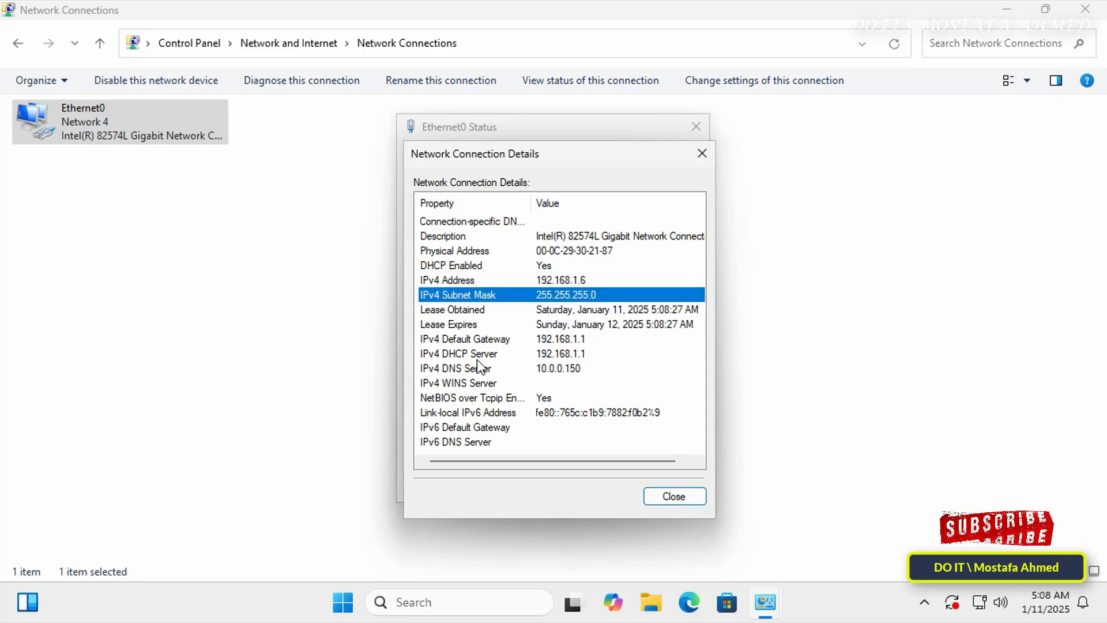
left_click(532, 351)
key("Up")
key("Down")
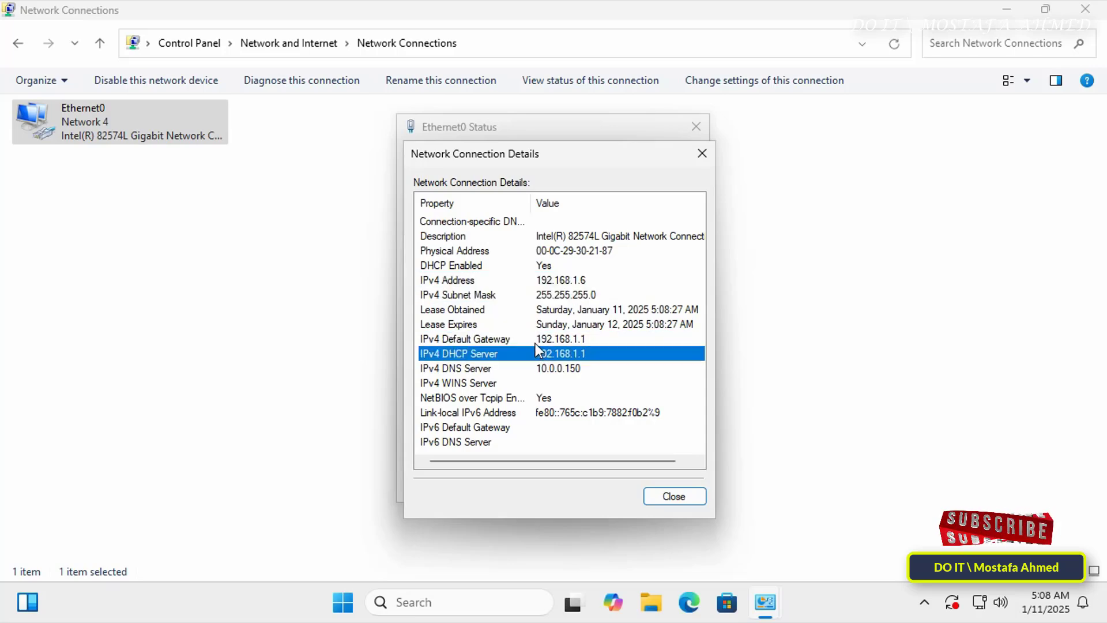
key("Up")
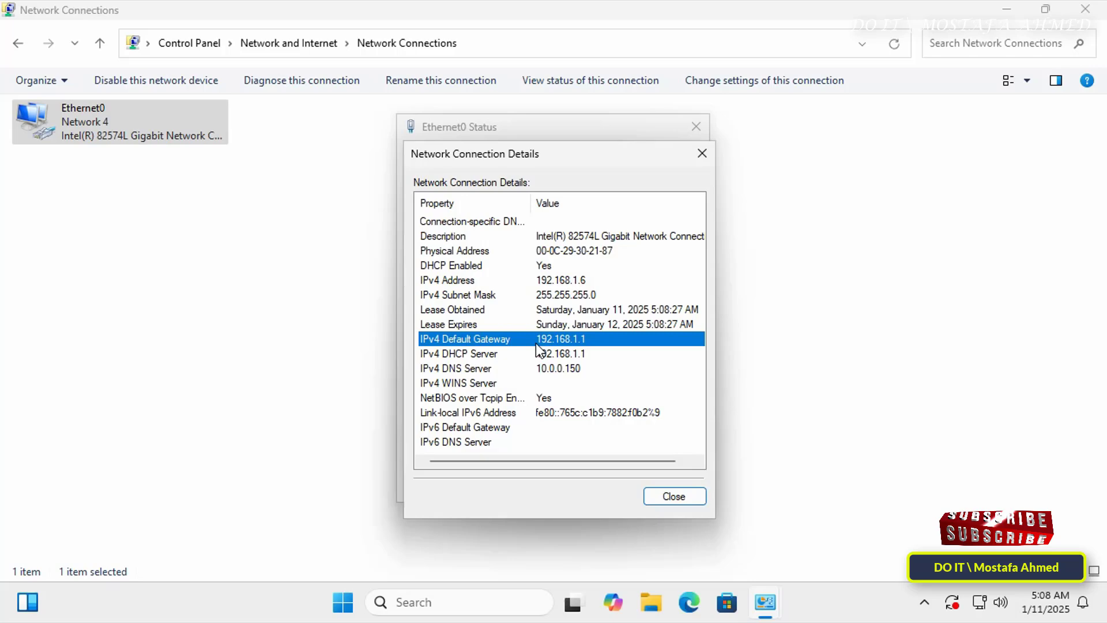
Confirm address 192.168.1.6 from DHCP server 192.168.1.1, then close the details and status windows
left_click(569, 281)
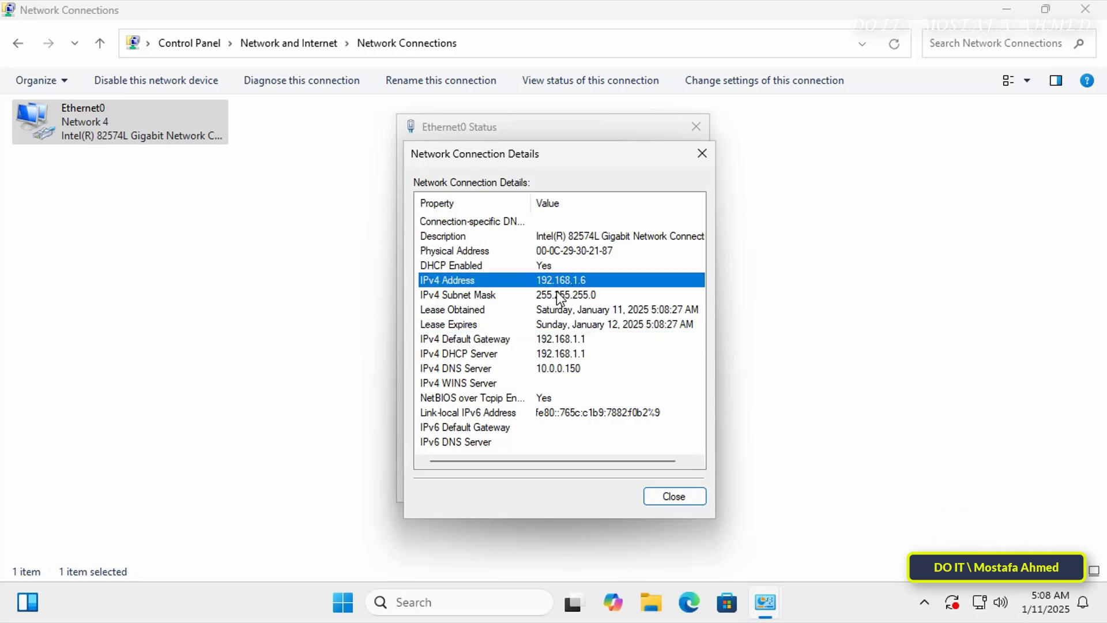
left_click(555, 292)
left_click(574, 339)
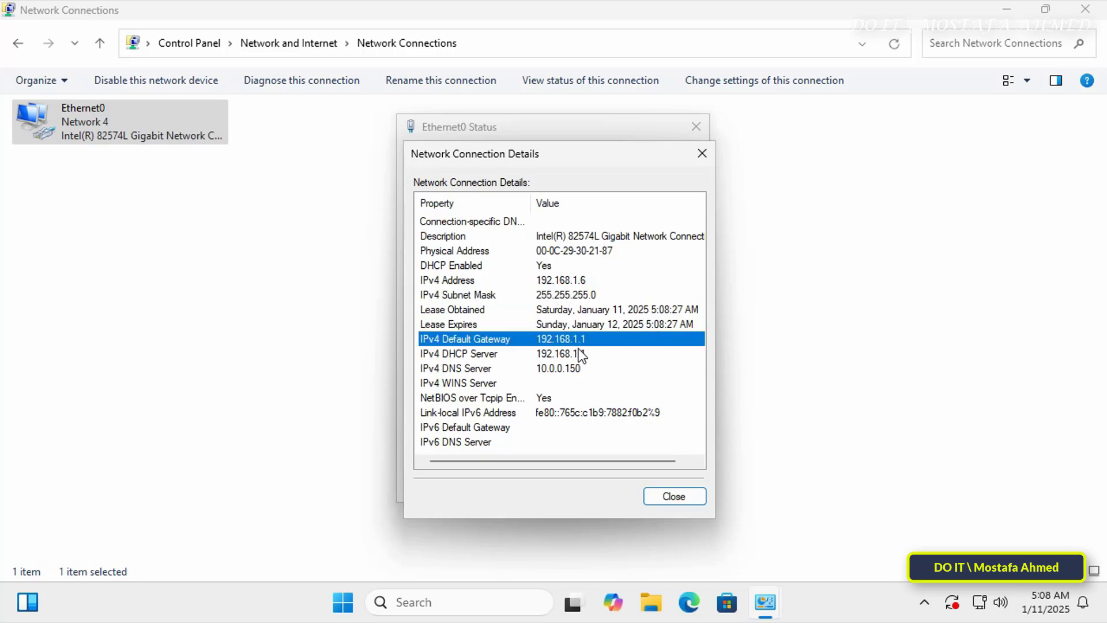
left_click(580, 354)
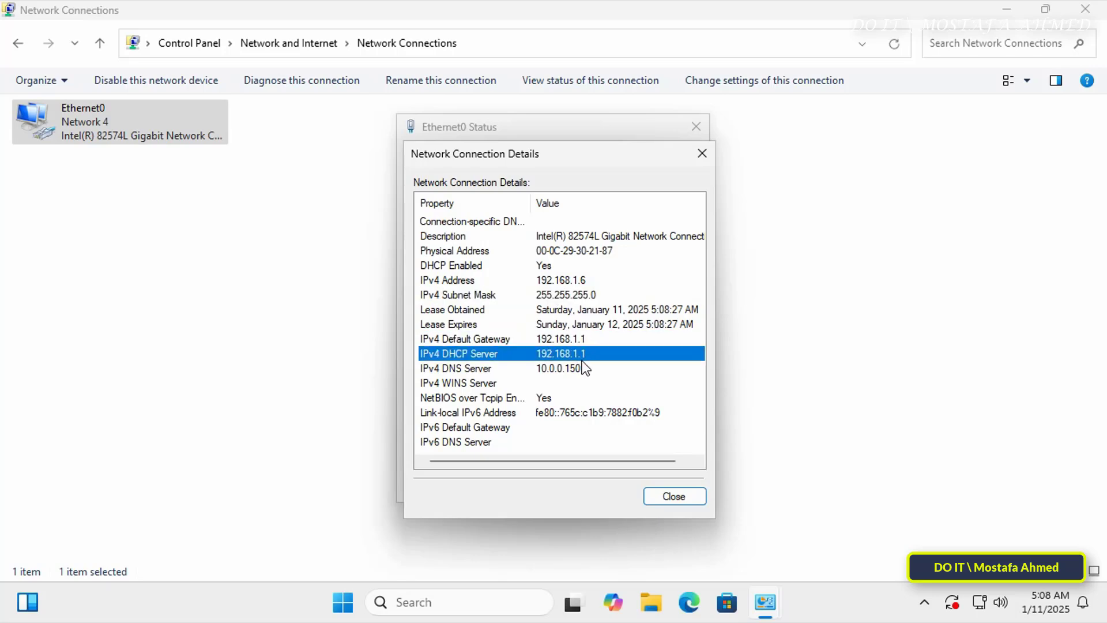
left_click(671, 500)
left_click(665, 483)
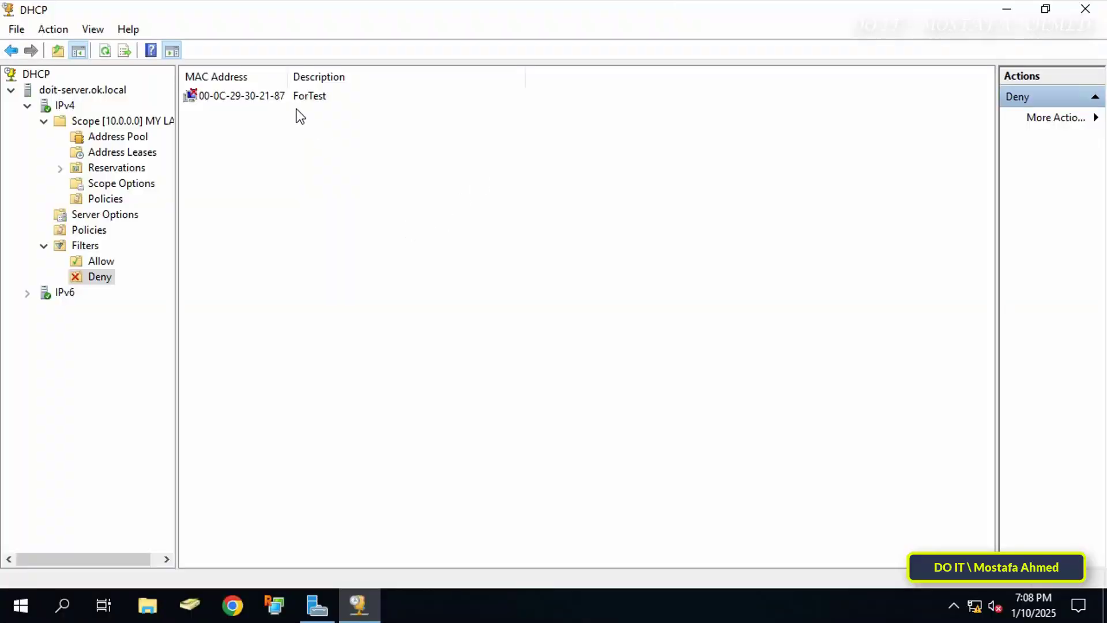
Delete MAC 00-0C-29-30-21-87 from the Deny filter
left_click(267, 97)
right_click(289, 94)
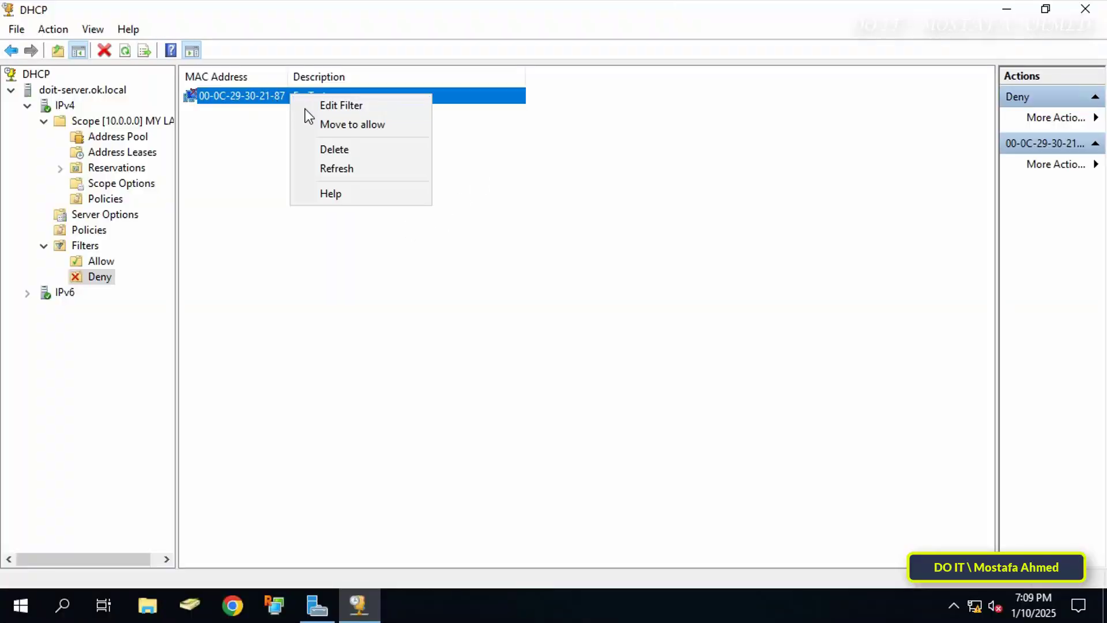
left_click(326, 150)
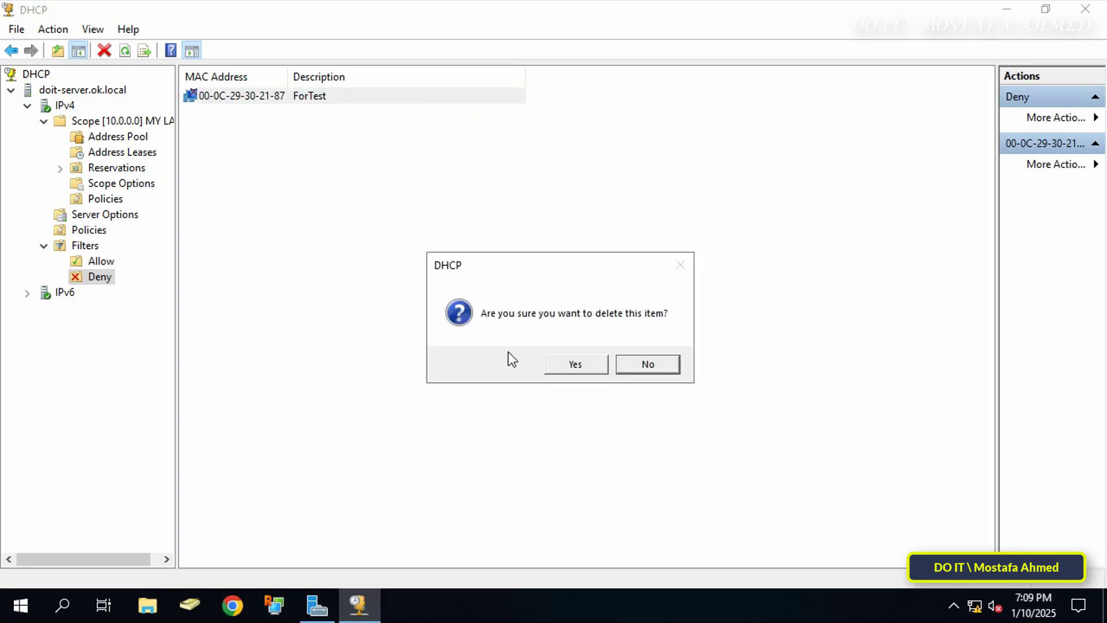
left_click(567, 367)
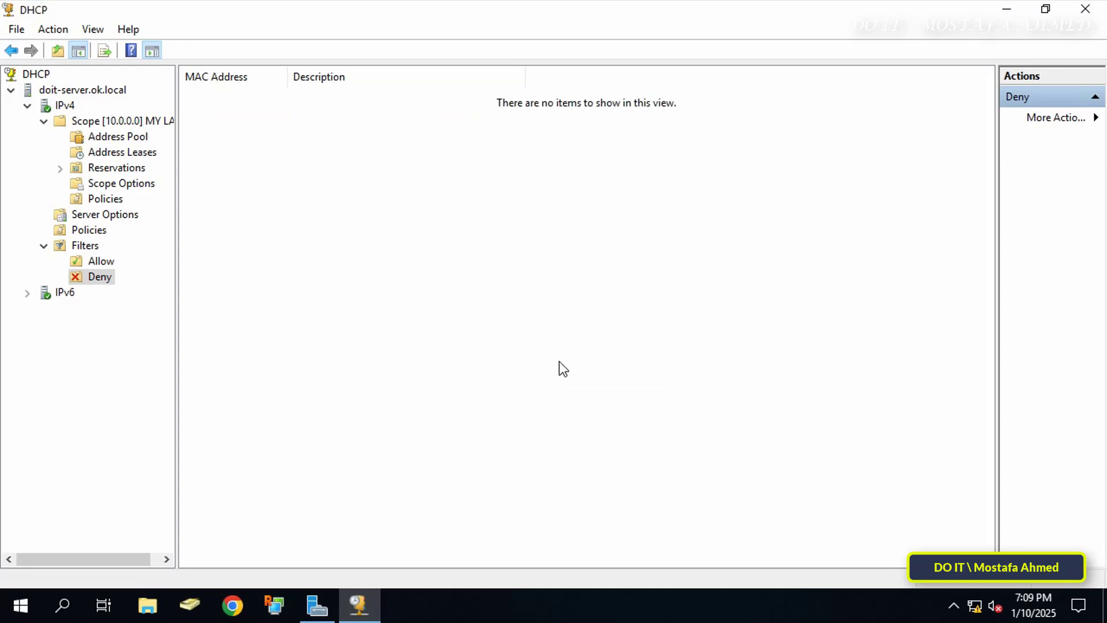
Add the pasted MAC 00-0C-29-30-21-87 as a new Allow filter entry
left_click(81, 263)
right_click(113, 266)
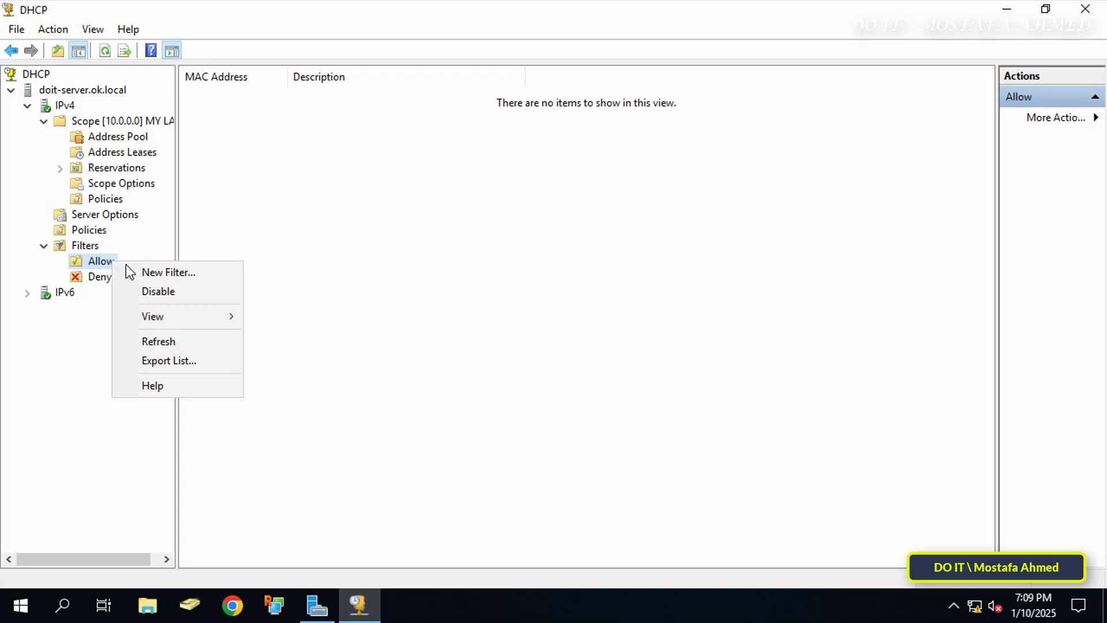
left_click(140, 271)
right_click(496, 295)
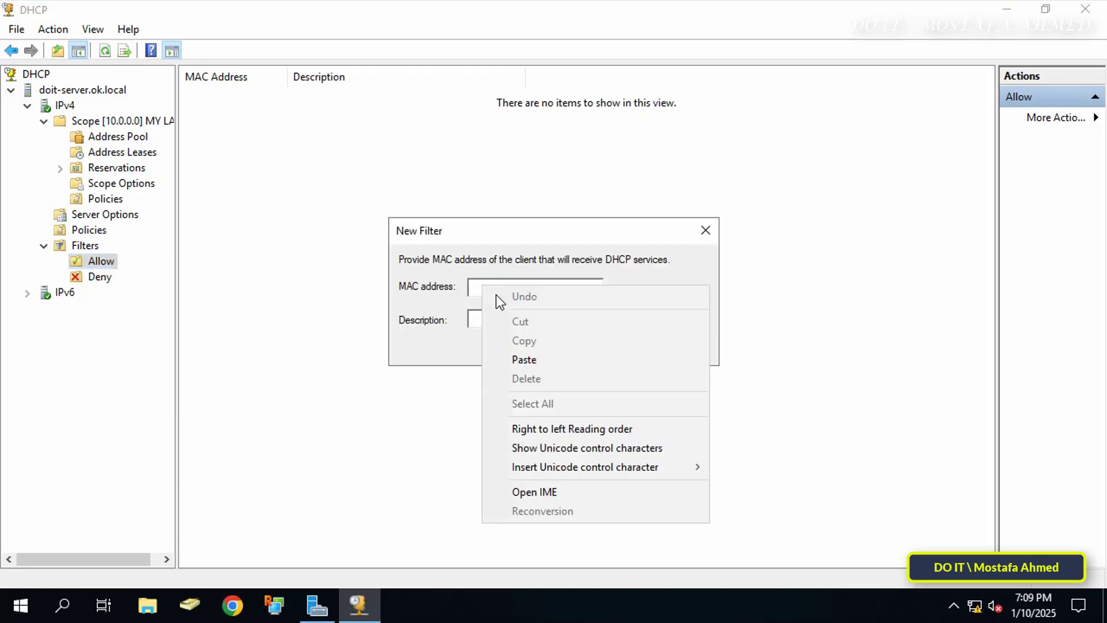
left_click(522, 360)
left_click(521, 344)
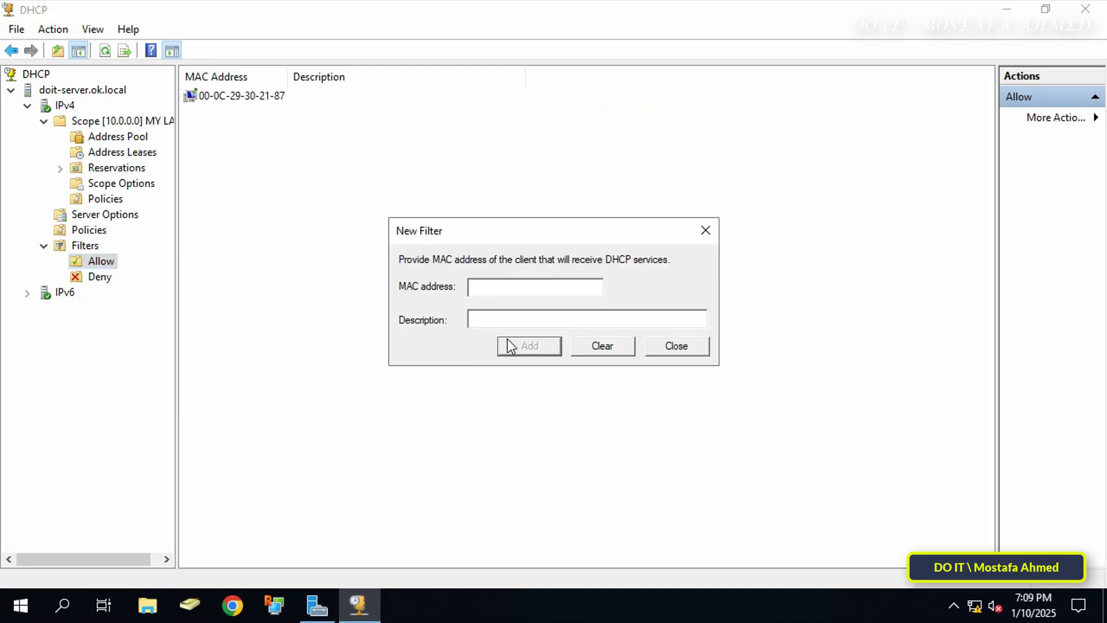
left_click(673, 348)
left_click(215, 97)
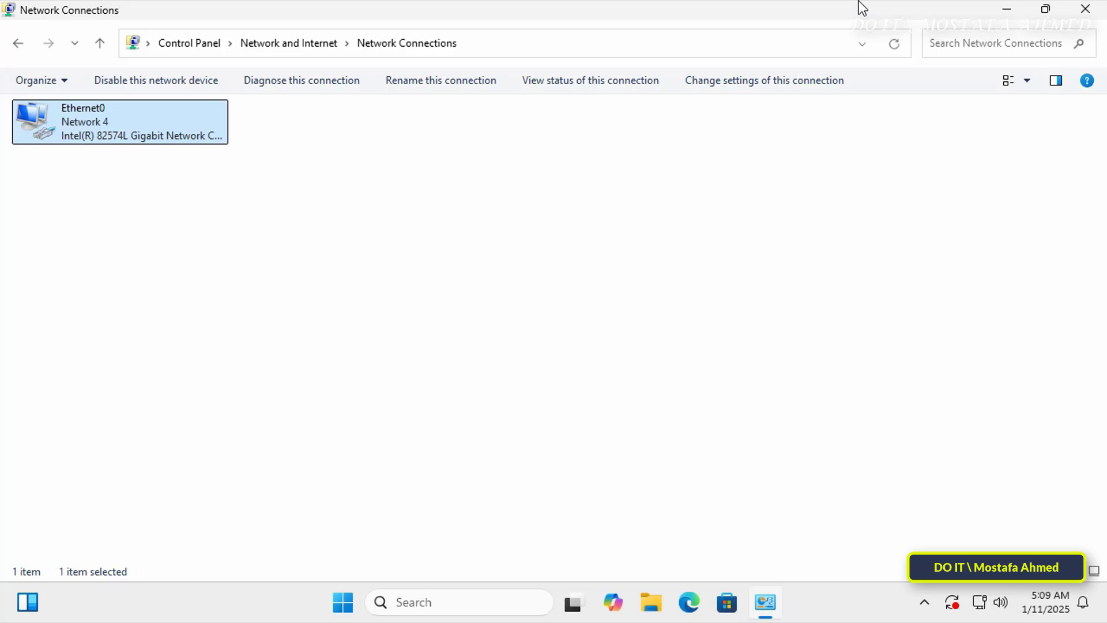
Disable and re-enable Ethernet0 to request a fresh lease, then open its status
right_click(160, 122)
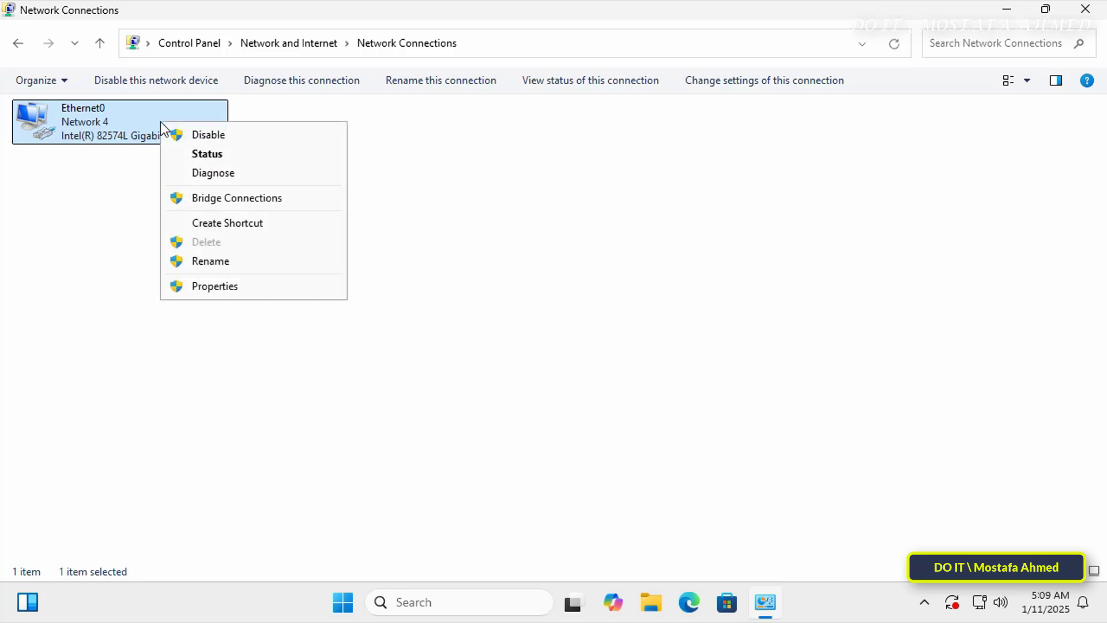
left_click(177, 133)
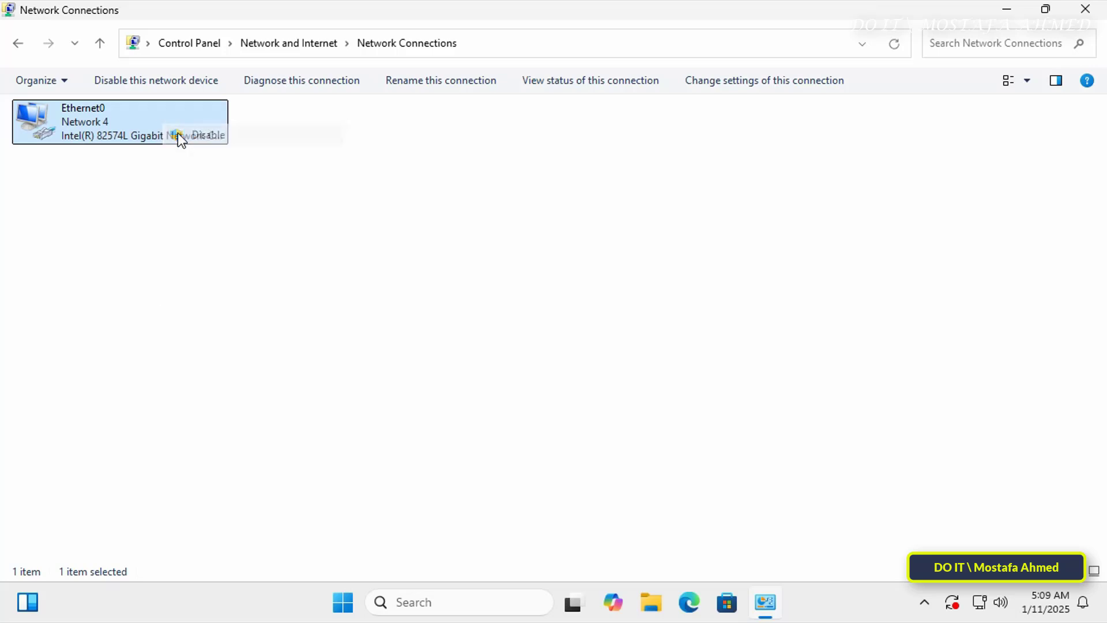
double_click(116, 123)
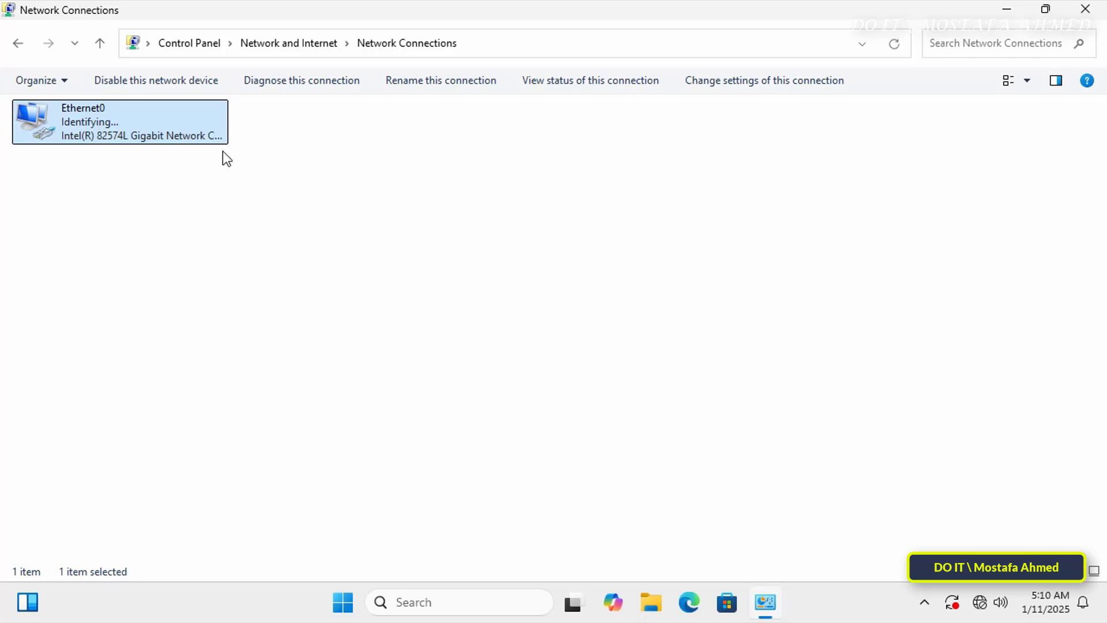
double_click(158, 123)
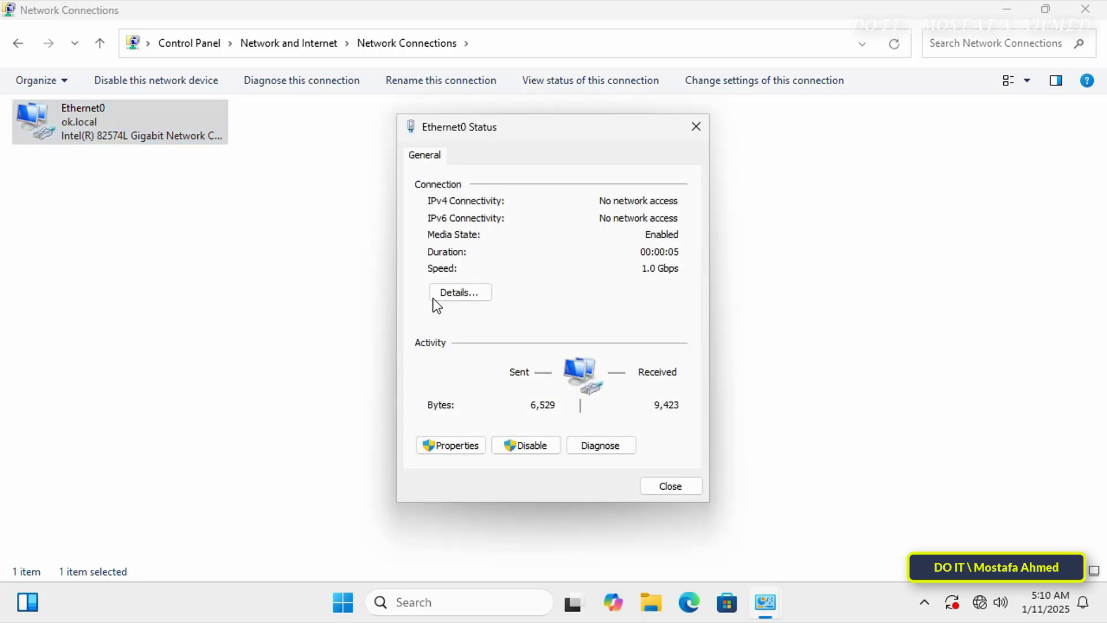
Check the connection details show IPv4 address 10.0.0.50 and its subnet mask again
left_click(451, 291)
left_click(555, 279)
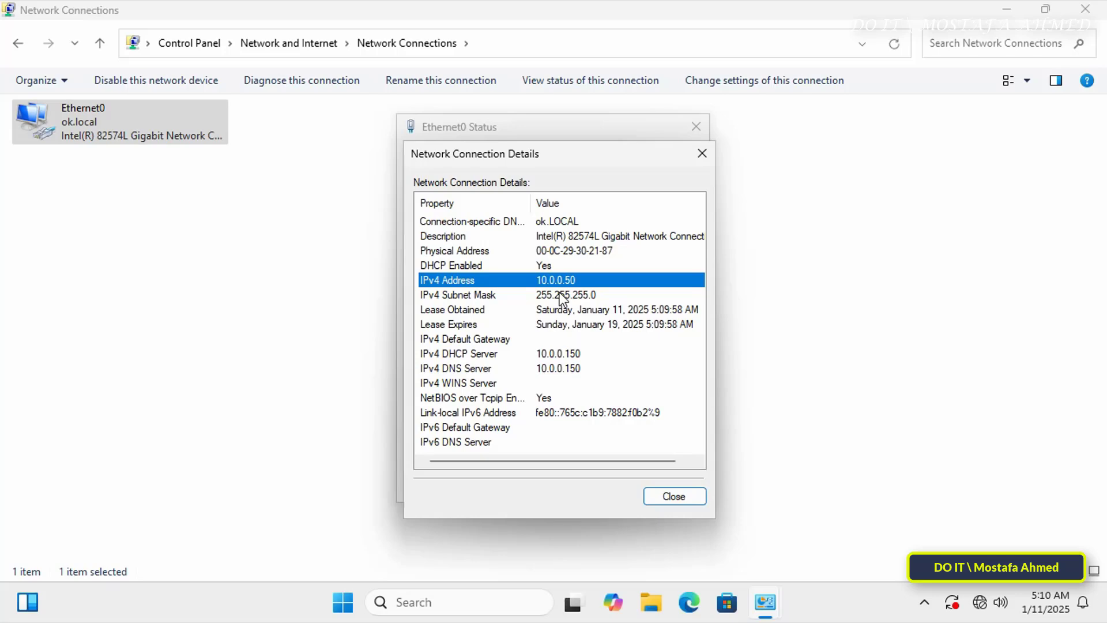
left_click(558, 292)
left_click(559, 281)
left_click(556, 290)
left_click(557, 281)
left_click(557, 294)
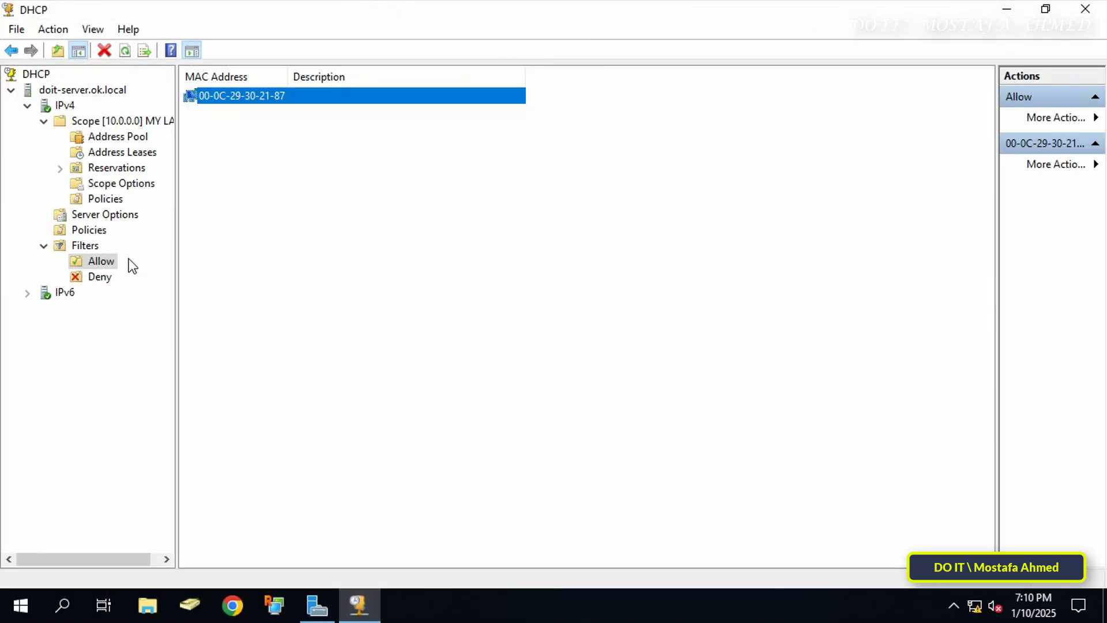
left_click(101, 261)
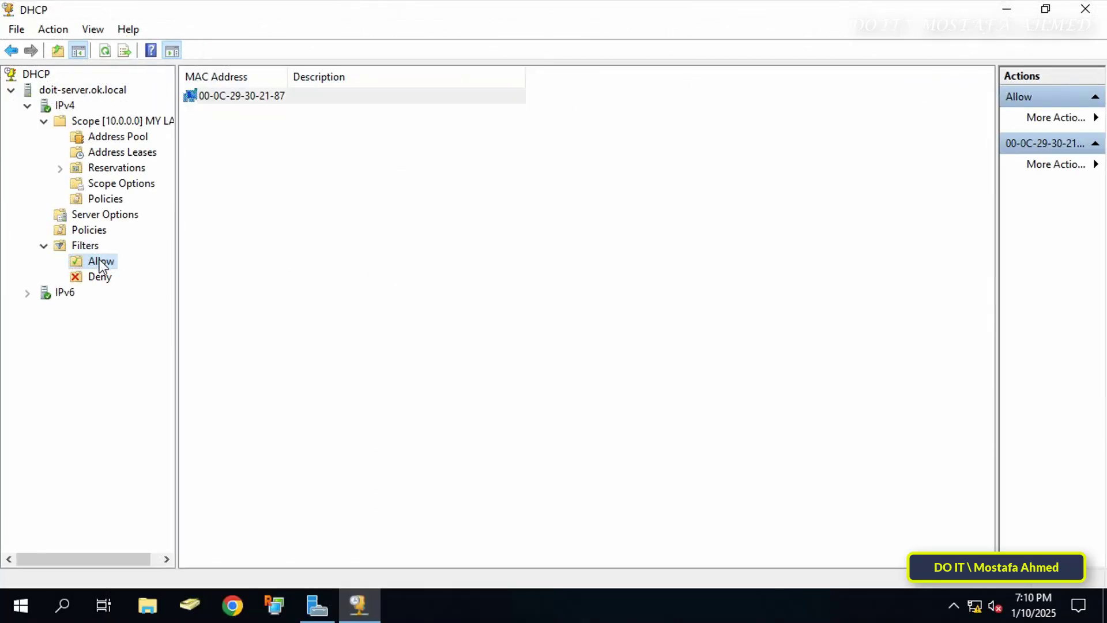
right_click(99, 263)
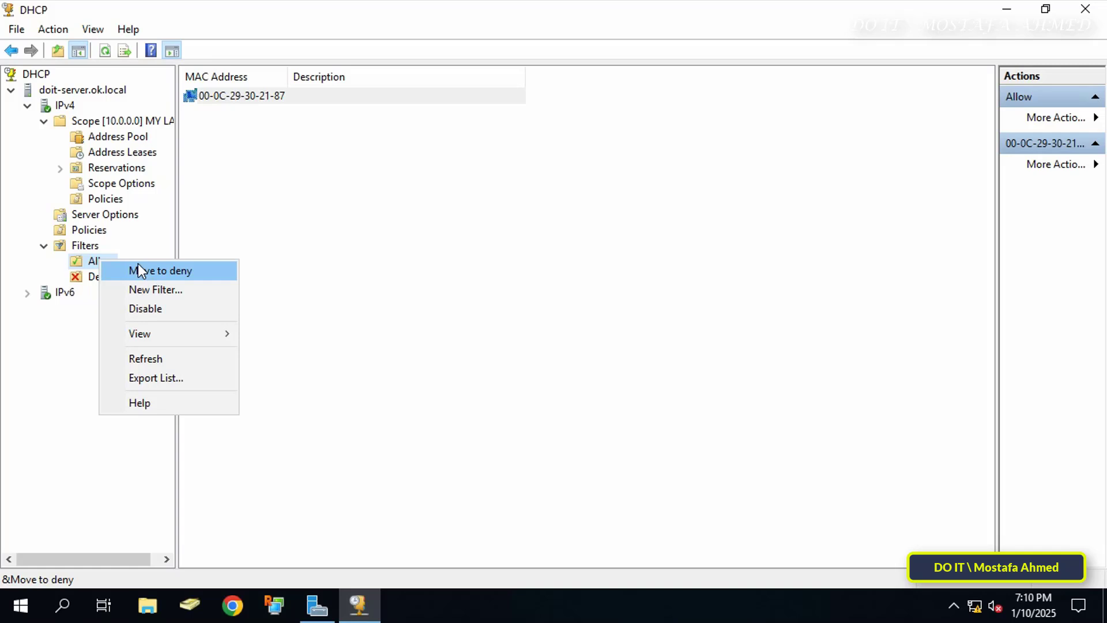
left_click(690, 356)
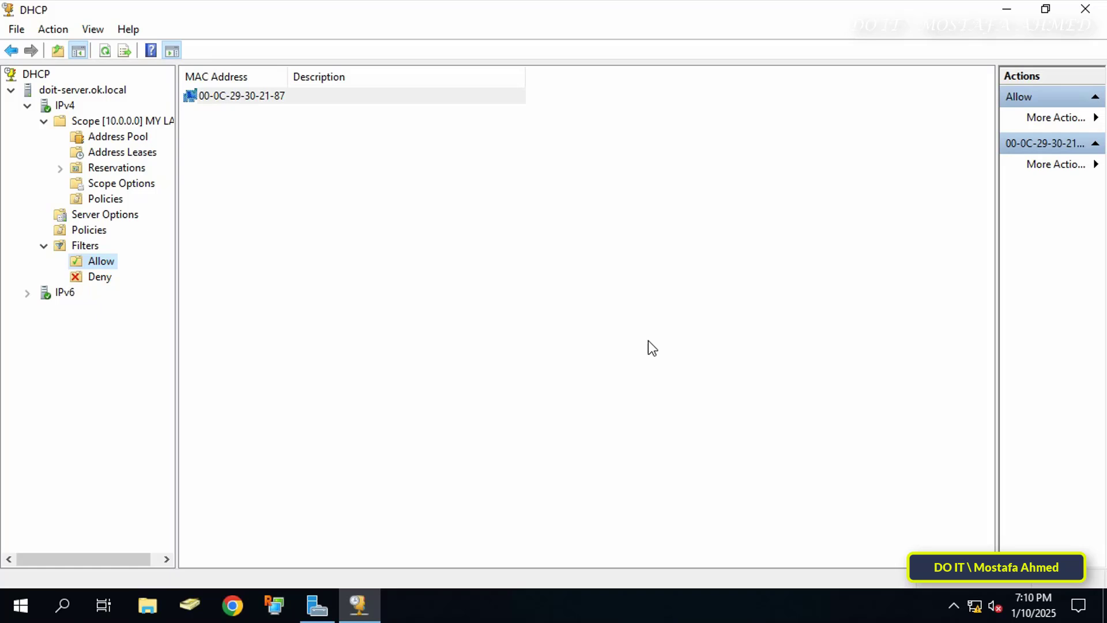
left_click(648, 340)
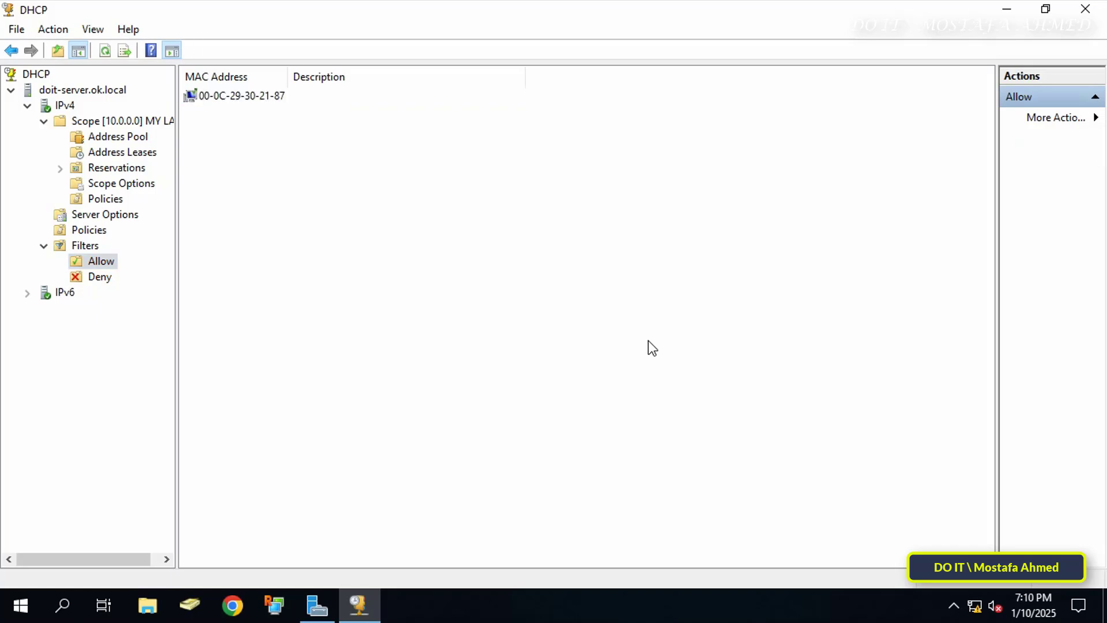